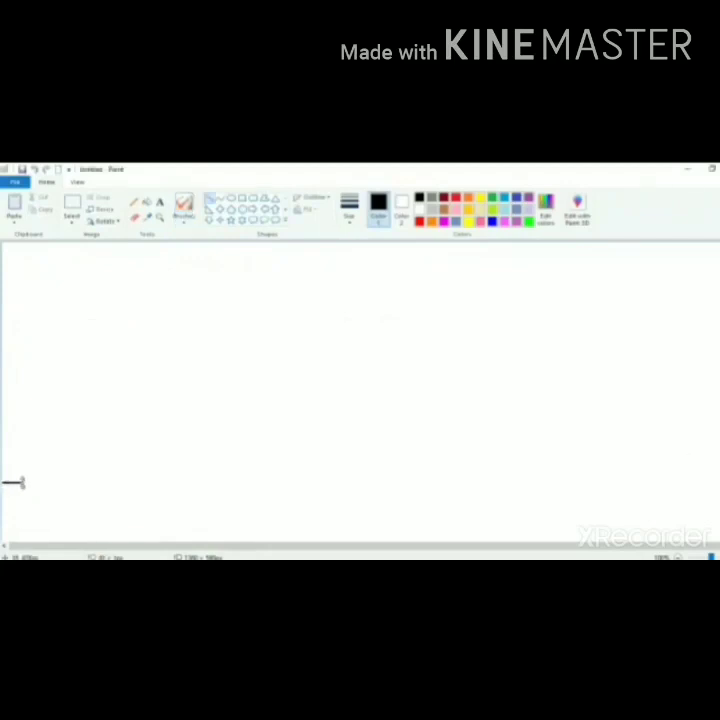
# Step: Draw a horizontal black ground line across the lower canvas and two tall, narrow rectangles just above its left part as candle bodies
pyautogui.moveTo(20, 482); pyautogui.dragTo(718, 482)
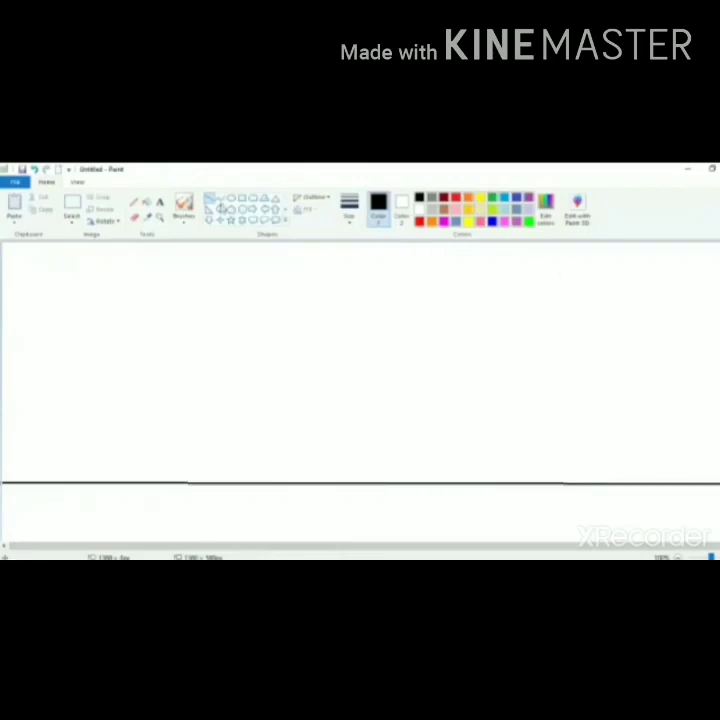
pyautogui.click(241, 200)
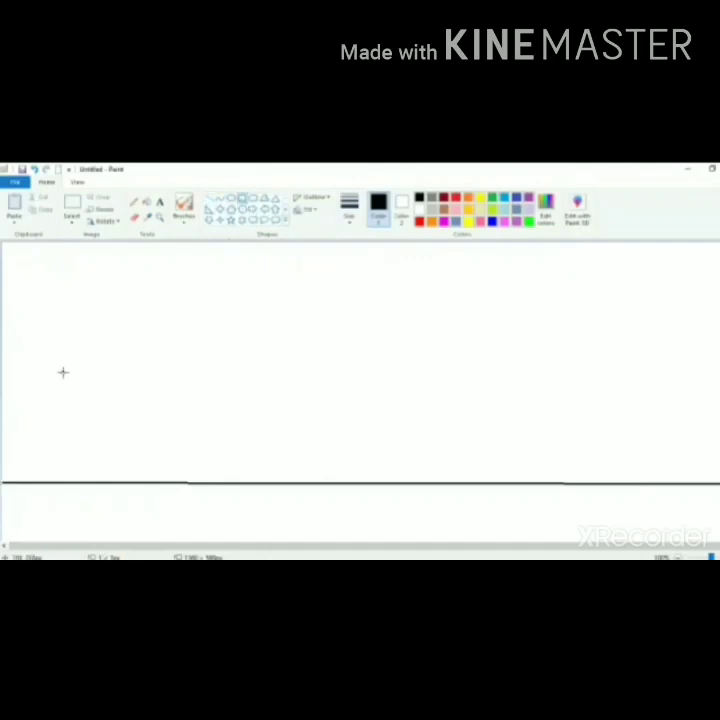
pyautogui.moveTo(63, 372); pyautogui.dragTo(86, 474)
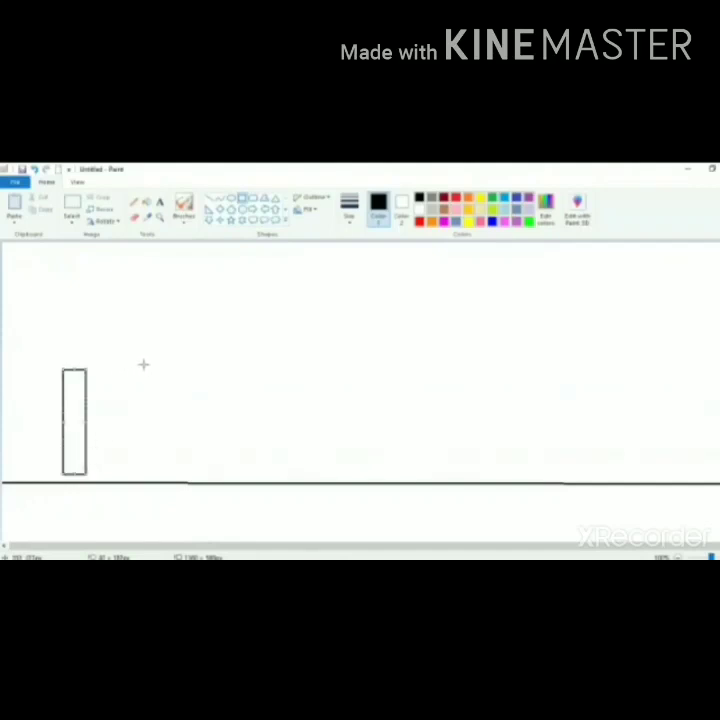
pyautogui.moveTo(143, 365)
pyautogui.mouseDown()
pyautogui.moveTo(146, 421)
pyautogui.moveTo(162, 477)
pyautogui.moveTo(170, 475)
pyautogui.mouseUp()
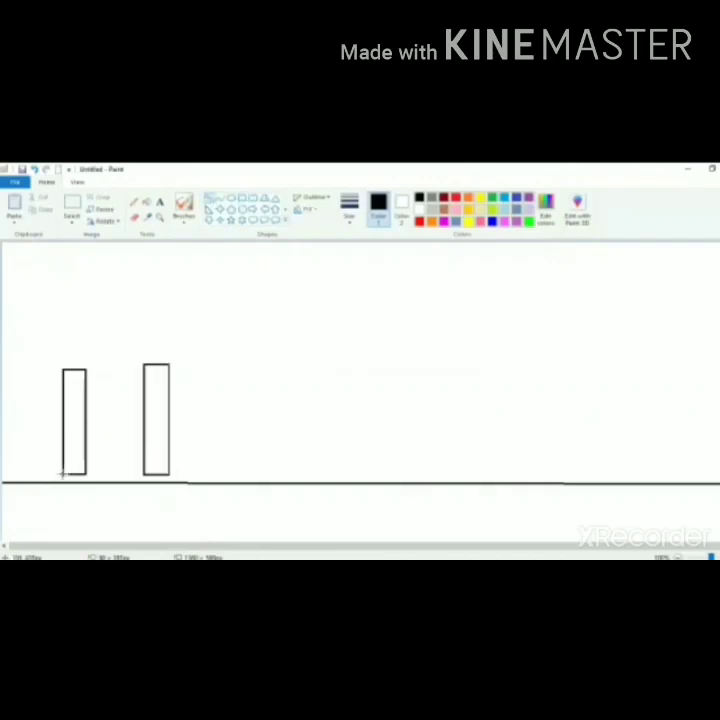
# Step: Add flared bases with slanted lines down to the ground line under both candles, and a narrow upright ellipse on each as a flame
pyautogui.moveTo(62, 474); pyautogui.dragTo(56, 481)
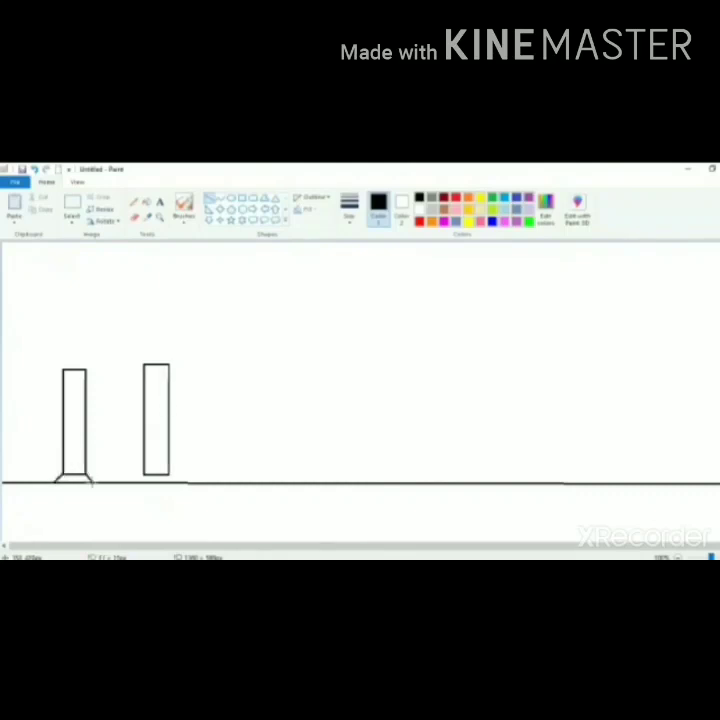
pyautogui.moveTo(86, 474); pyautogui.dragTo(91, 481)
pyautogui.moveTo(144, 475); pyautogui.dragTo(174, 481)
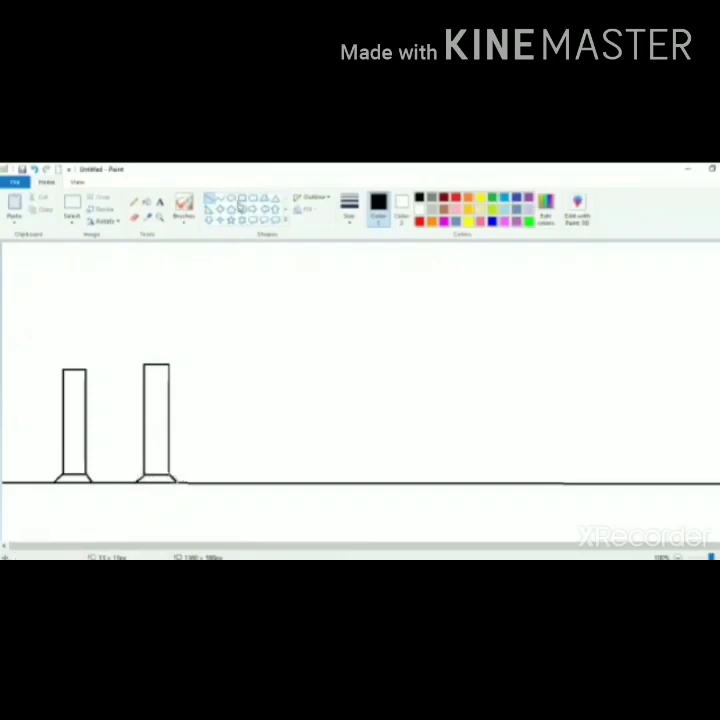
pyautogui.click(231, 199)
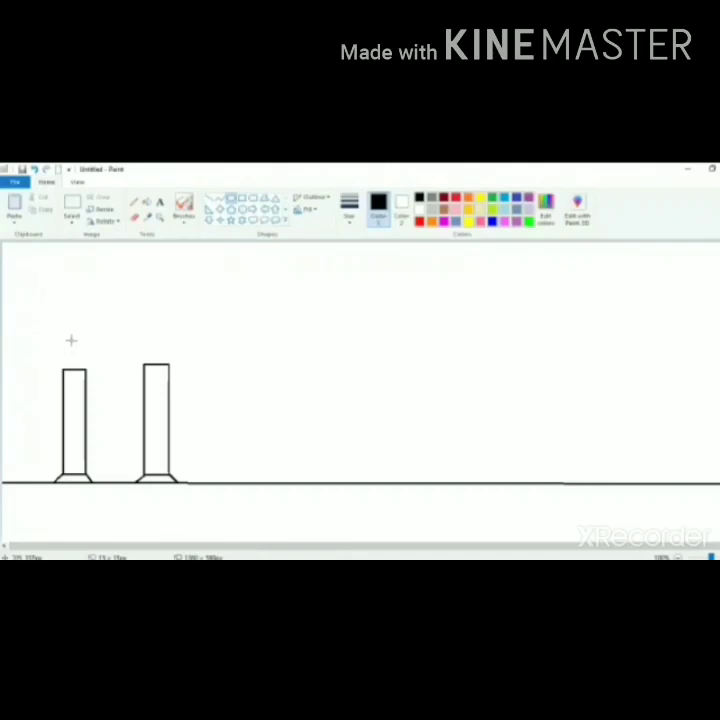
pyautogui.moveTo(69, 341); pyautogui.dragTo(78, 370)
pyautogui.moveTo(153, 330); pyautogui.dragTo(160, 366)
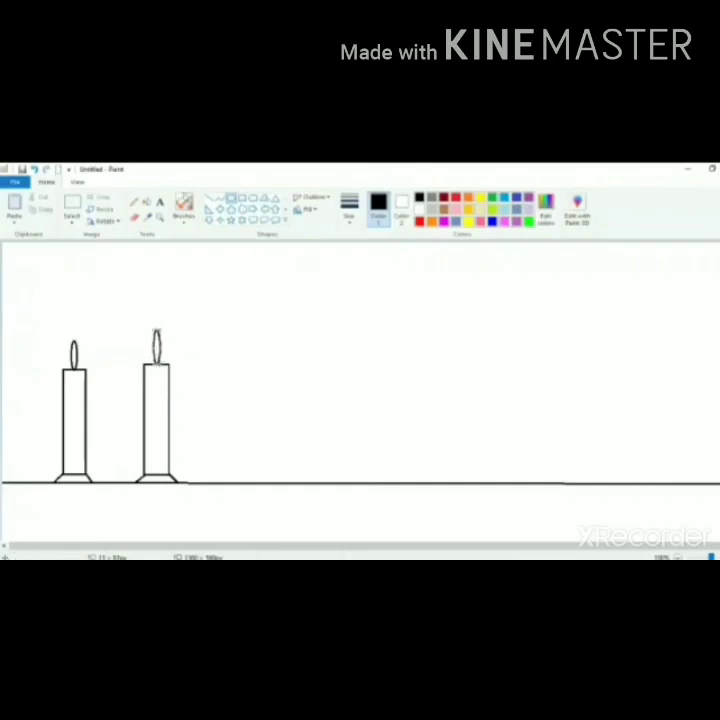
# Step: Draw two more tall, narrow rectangles as candle bodies on the right half of the canvas, just above the ground line
pyautogui.click(244, 199)
pyautogui.click(243, 199)
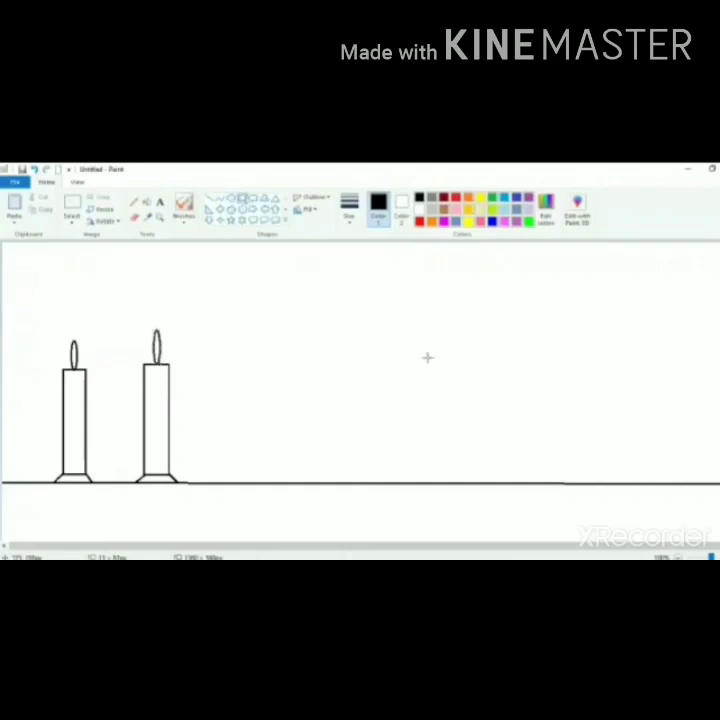
pyautogui.moveTo(427, 354); pyautogui.dragTo(456, 476)
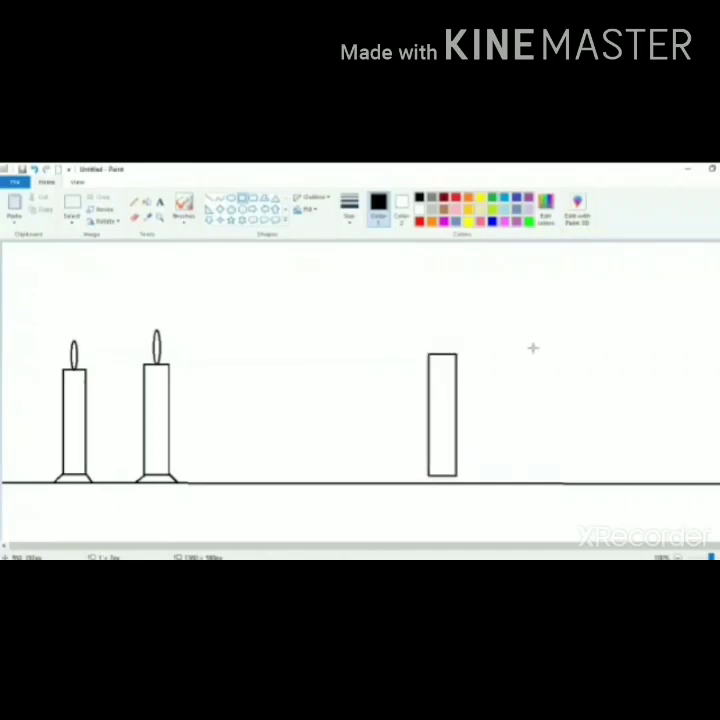
pyautogui.moveTo(533, 348); pyautogui.dragTo(558, 478)
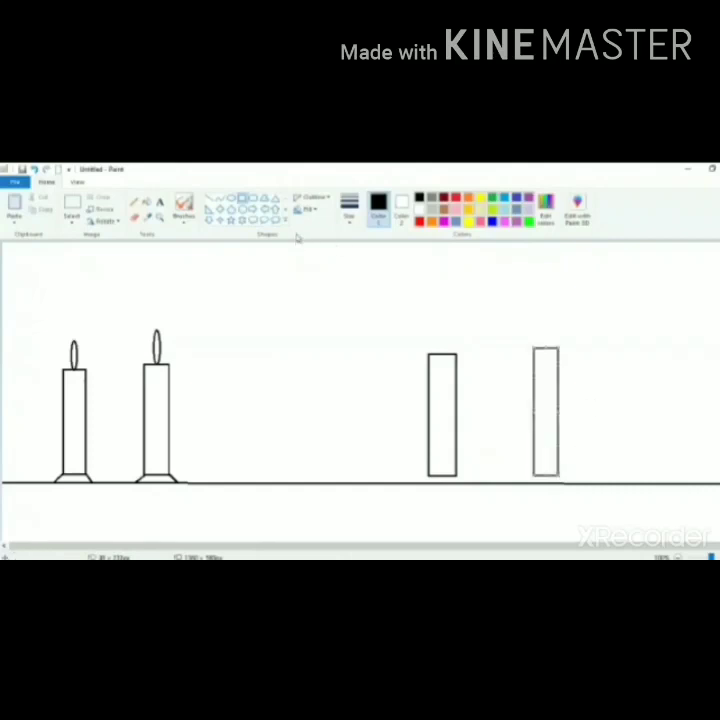
# Step: Give the two right-hand candles slanted base edges reaching the ground line and narrow upright ellipses on top as flames
pyautogui.click(211, 198)
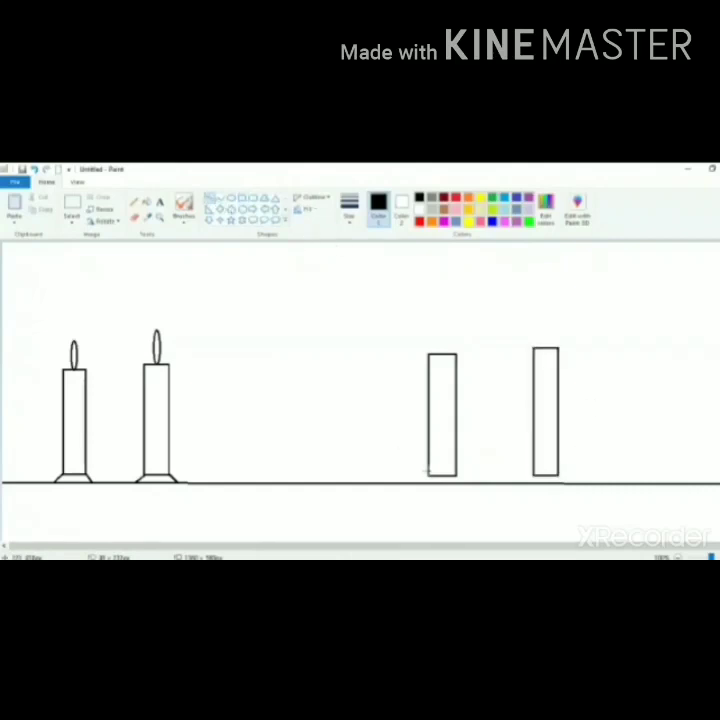
pyautogui.moveTo(428, 476)
pyautogui.mouseDown()
pyautogui.moveTo(423, 482)
pyautogui.moveTo(462, 482)
pyautogui.mouseUp()
pyautogui.moveTo(534, 475)
pyautogui.mouseDown()
pyautogui.moveTo(525, 483)
pyautogui.moveTo(565, 482)
pyautogui.mouseUp()
pyautogui.click(231, 197)
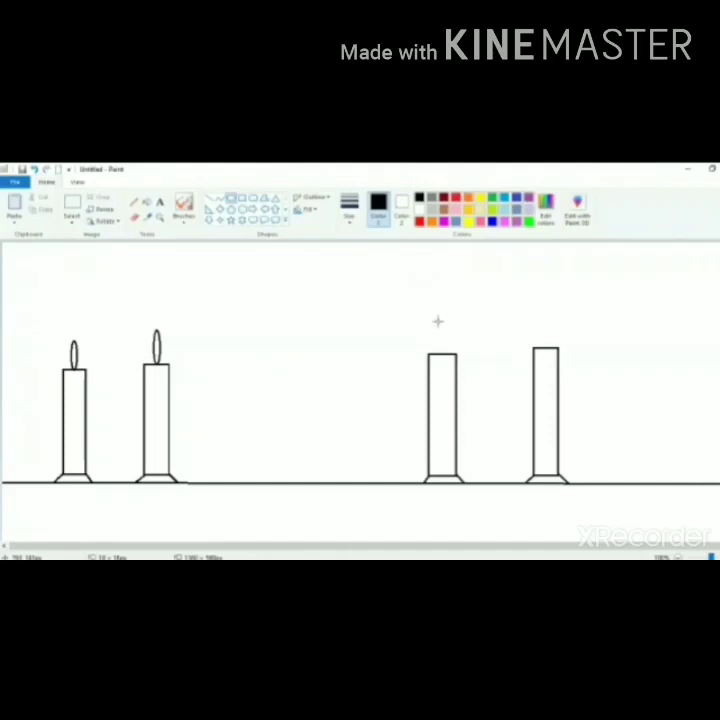
pyautogui.moveTo(437, 321); pyautogui.dragTo(447, 354)
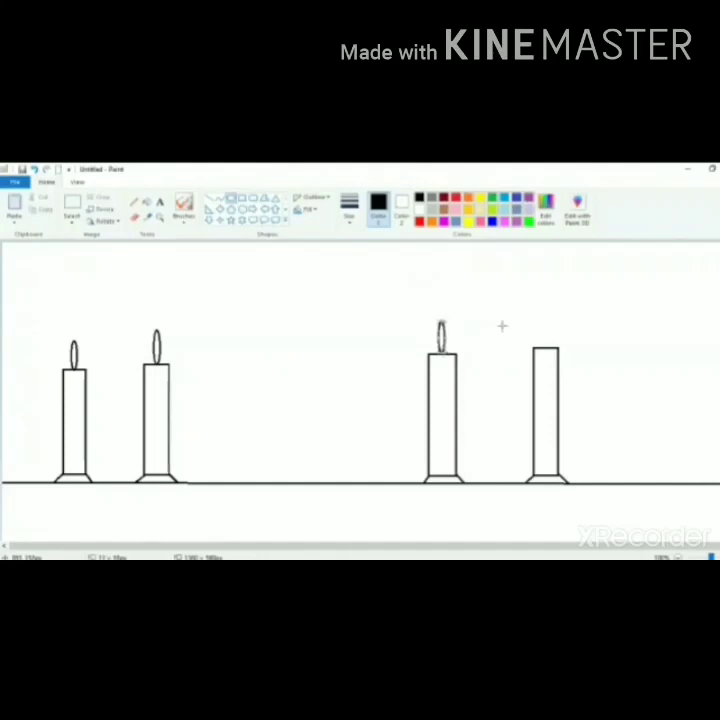
pyautogui.moveTo(543, 315); pyautogui.dragTo(552, 348)
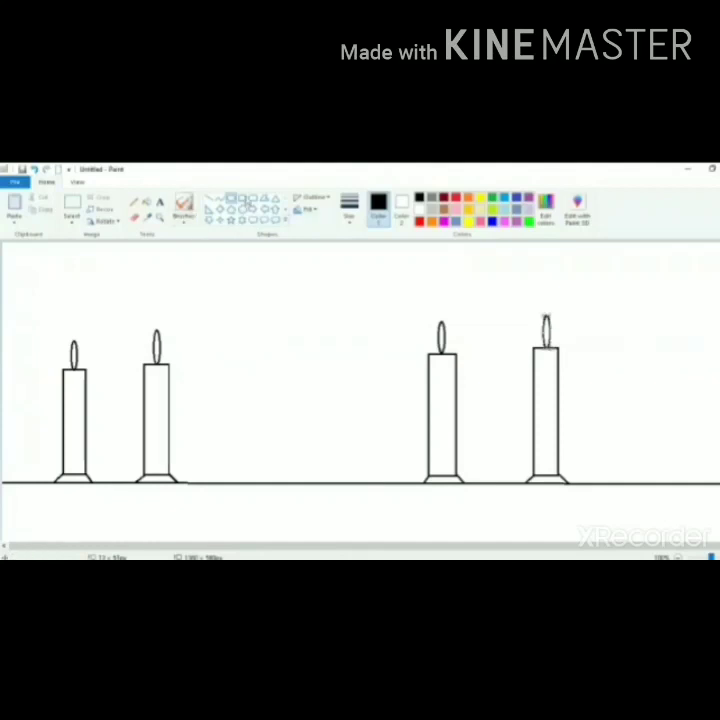
# Step: Draw three parallel diagonal stripes down each of the four candle bodies with the Line tool
pyautogui.click(209, 200)
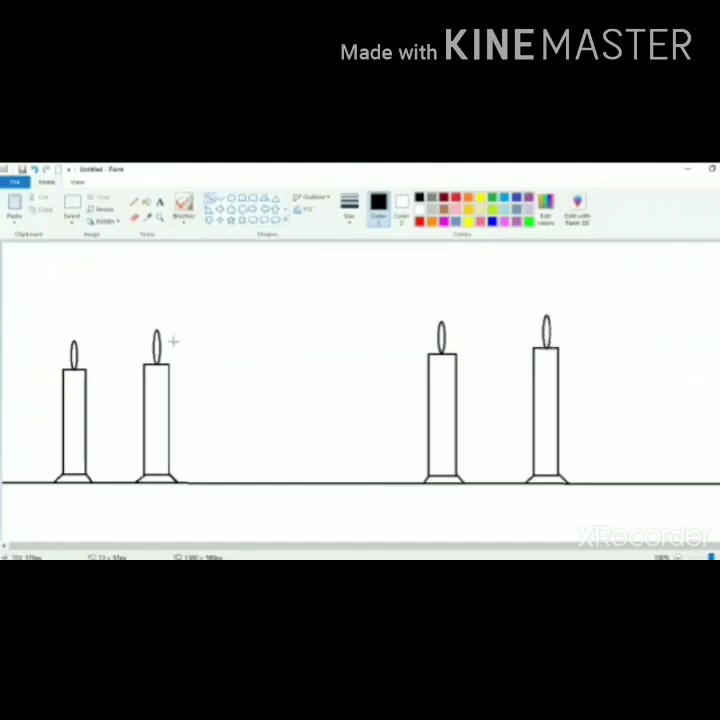
pyautogui.moveTo(145, 366)
pyautogui.mouseDown()
pyautogui.moveTo(168, 397)
pyautogui.moveTo(168, 472)
pyautogui.mouseUp()
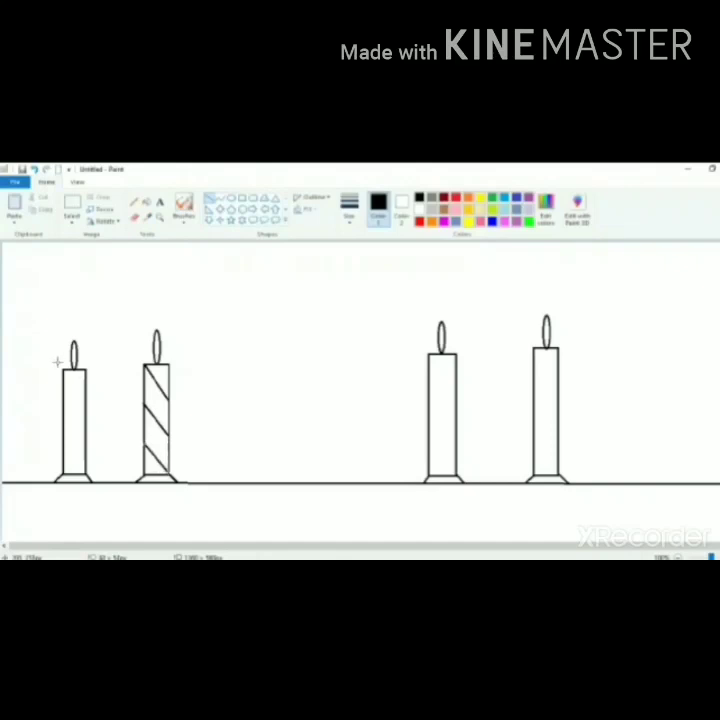
pyautogui.moveTo(63, 370)
pyautogui.mouseDown()
pyautogui.moveTo(86, 404)
pyautogui.moveTo(85, 474)
pyautogui.mouseUp()
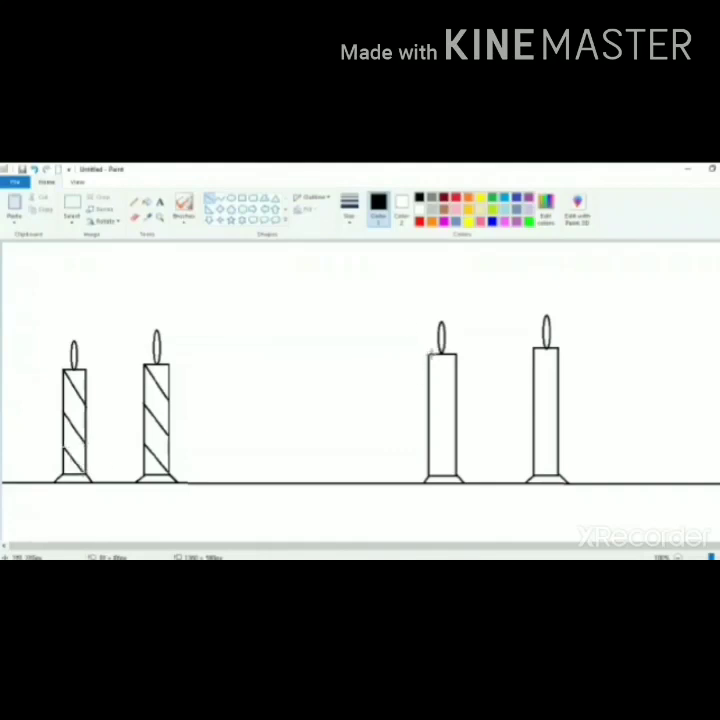
pyautogui.moveTo(431, 356)
pyautogui.mouseDown()
pyautogui.moveTo(455, 400)
pyautogui.moveTo(455, 473)
pyautogui.mouseUp()
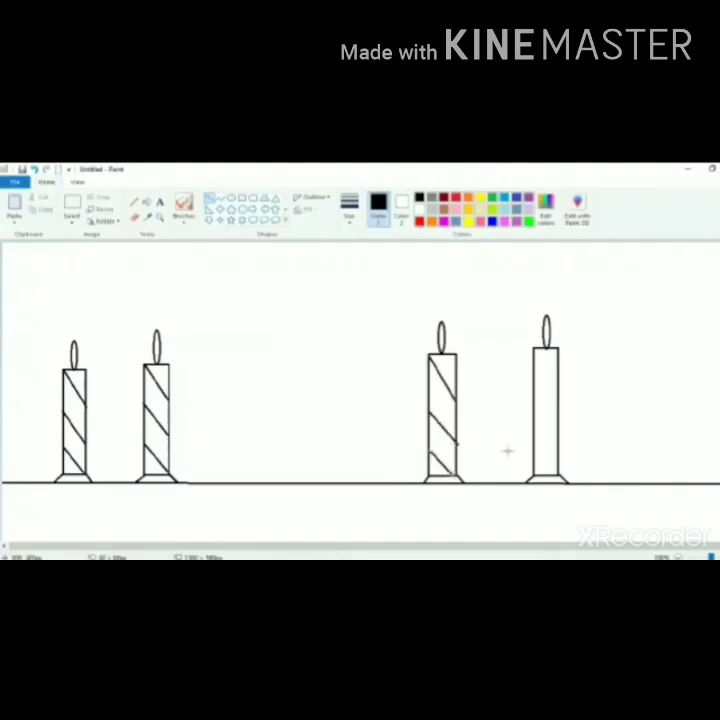
pyautogui.moveTo(531, 350)
pyautogui.mouseDown()
pyautogui.moveTo(555, 382)
pyautogui.moveTo(557, 466)
pyautogui.mouseUp()
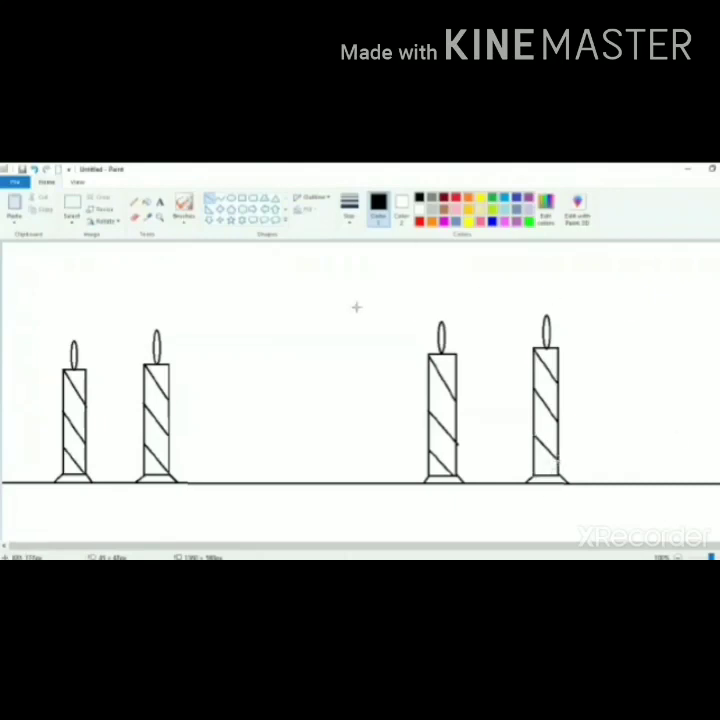
# Step: Draw three wide ellipses resting on the ground line: two between the candle pairs and one to the right of the last candle
pyautogui.click(232, 199)
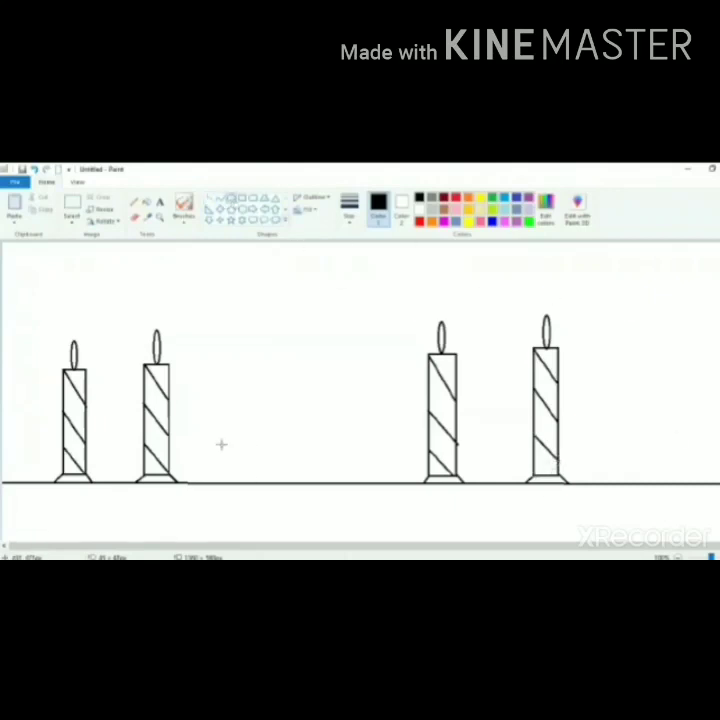
pyautogui.moveTo(204, 438); pyautogui.dragTo(287, 483)
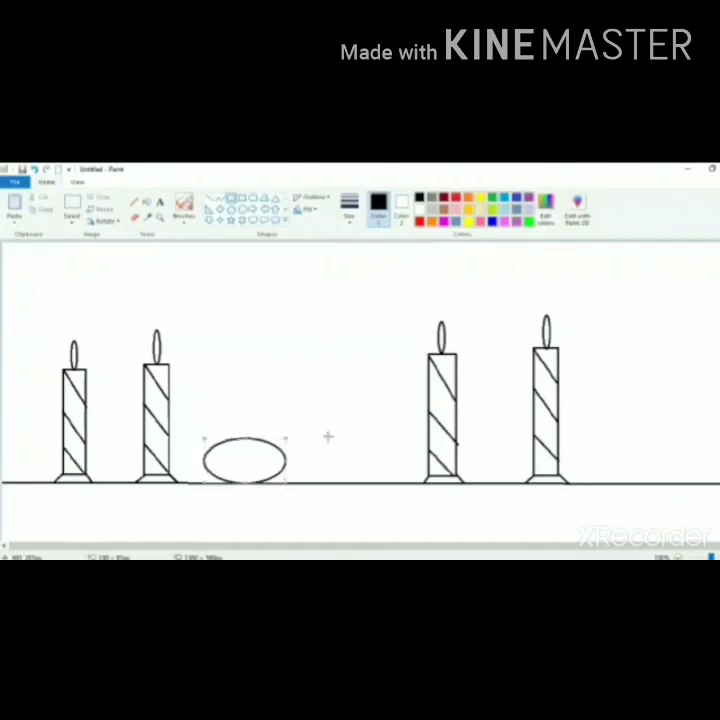
pyautogui.moveTo(329, 437); pyautogui.dragTo(405, 483)
pyautogui.moveTo(613, 437); pyautogui.dragTo(686, 484)
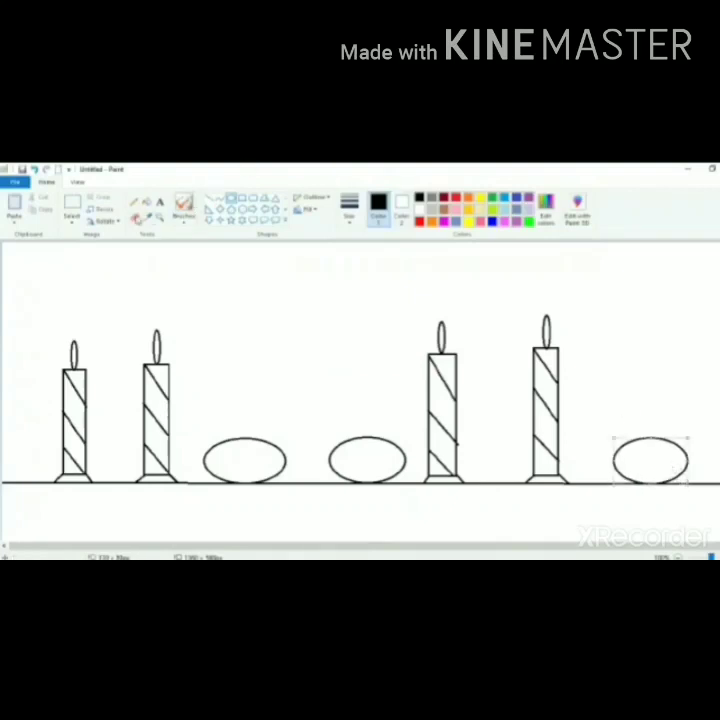
# Step: Erase the upper half of each of the three wide ellipses, leaving open bowl-shaped curves on the ground line
pyautogui.click(134, 216)
pyautogui.moveTo(206, 452)
pyautogui.mouseDown()
pyautogui.moveTo(238, 437)
pyautogui.moveTo(272, 440)
pyautogui.moveTo(283, 451)
pyautogui.mouseUp()
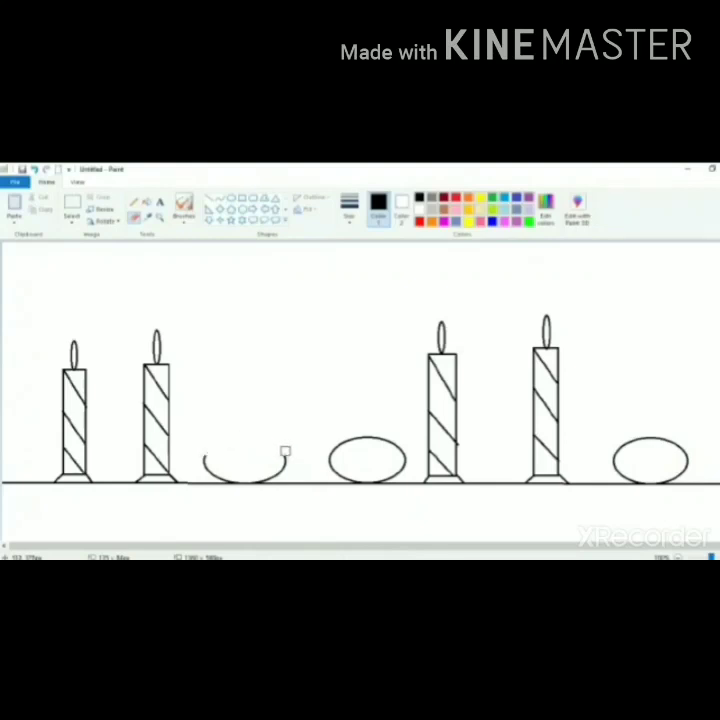
pyautogui.moveTo(333, 452)
pyautogui.mouseDown()
pyautogui.moveTo(357, 440)
pyautogui.moveTo(387, 444)
pyautogui.moveTo(401, 457)
pyautogui.mouseUp()
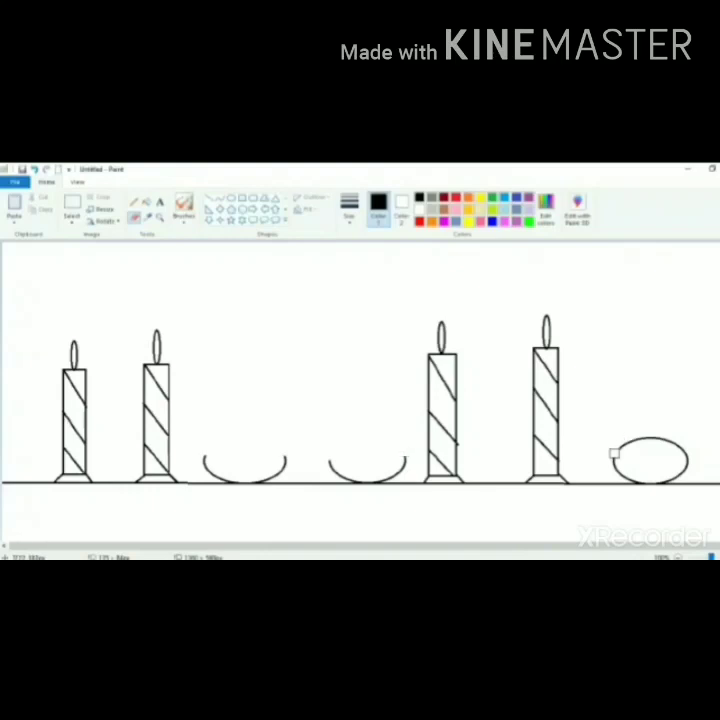
pyautogui.moveTo(615, 456)
pyautogui.mouseDown()
pyautogui.moveTo(625, 443)
pyautogui.moveTo(645, 438)
pyautogui.moveTo(670, 440)
pyautogui.moveTo(685, 451)
pyautogui.mouseUp()
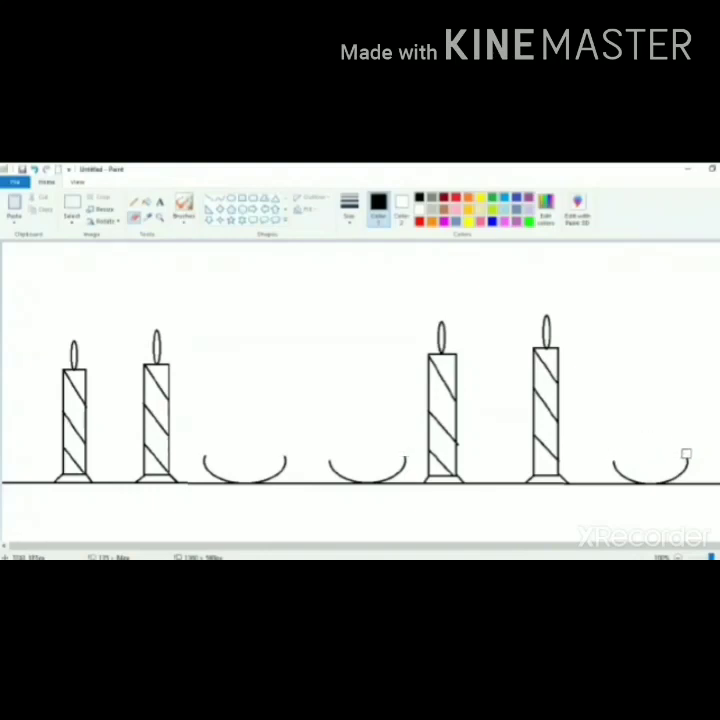
# Step: Close the three bowl shapes by drawing a straight horizontal line across the open top of each
pyautogui.click(209, 199)
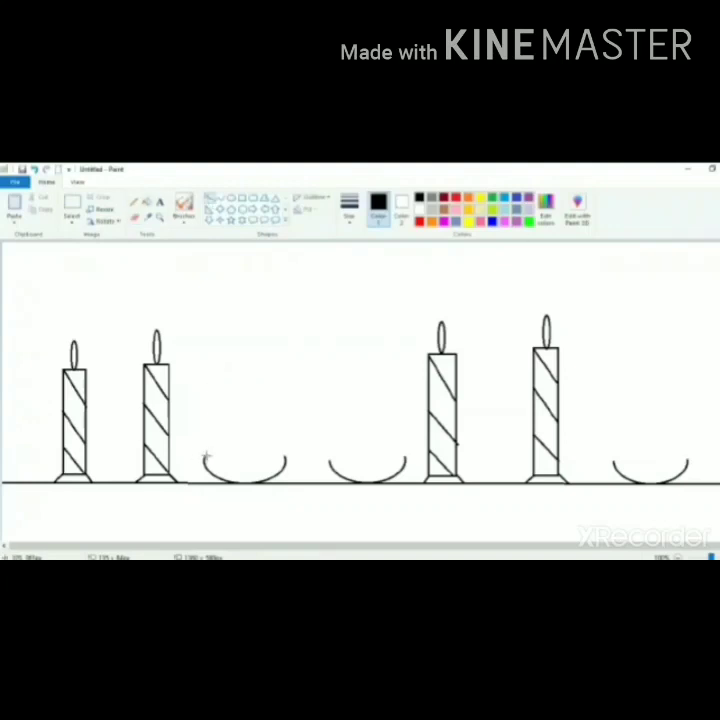
pyautogui.moveTo(205, 458); pyautogui.dragTo(285, 457)
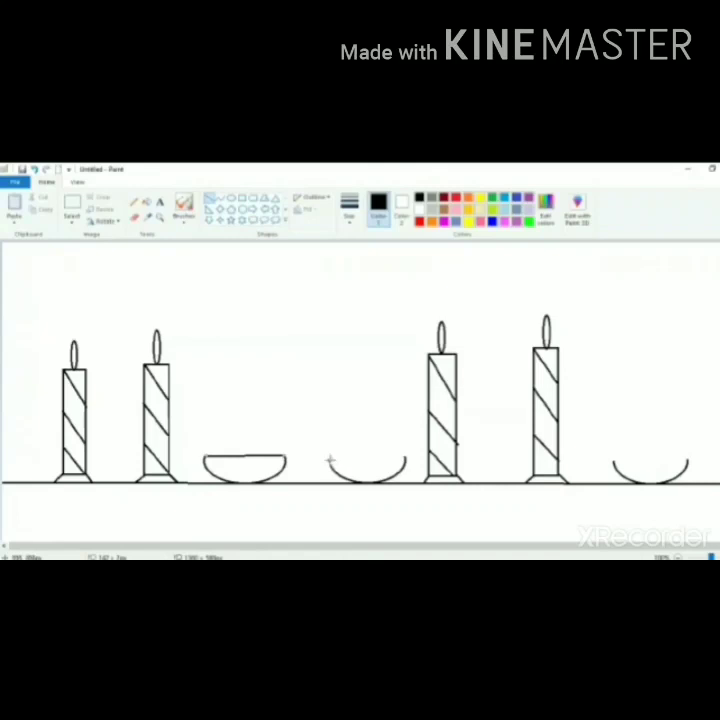
pyautogui.moveTo(330, 460); pyautogui.dragTo(404, 458)
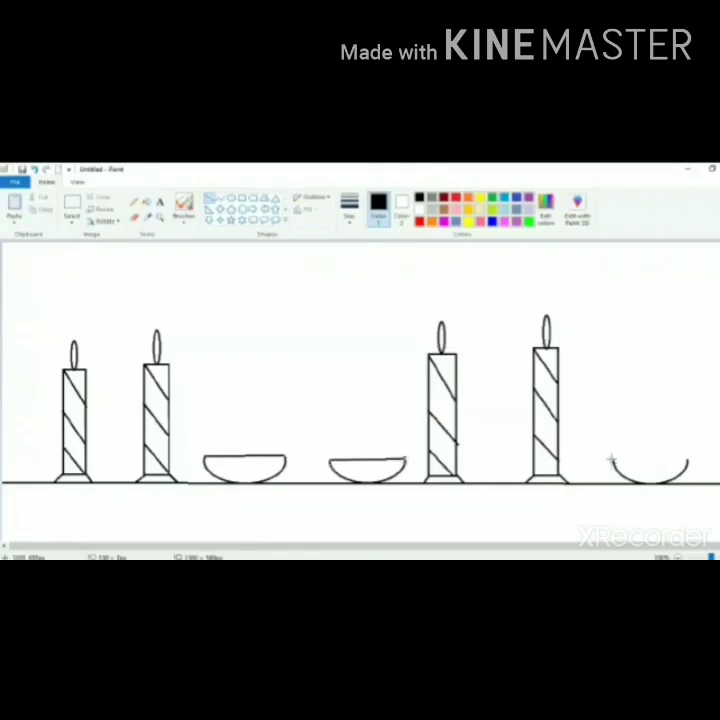
pyautogui.moveTo(611, 459); pyautogui.dragTo(687, 460)
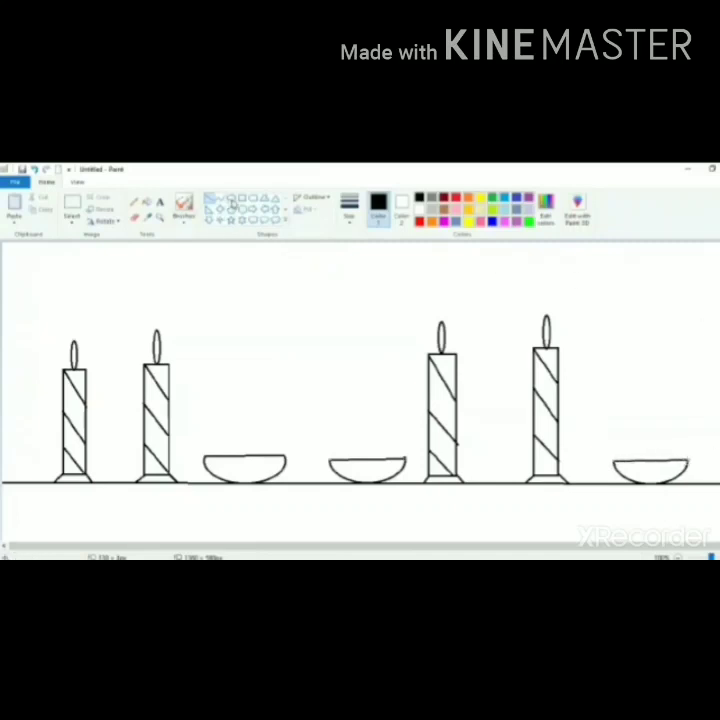
# Step: Draw a narrow upright ellipse as a flame on the middle of each of the three bowls' rims
pyautogui.click(231, 199)
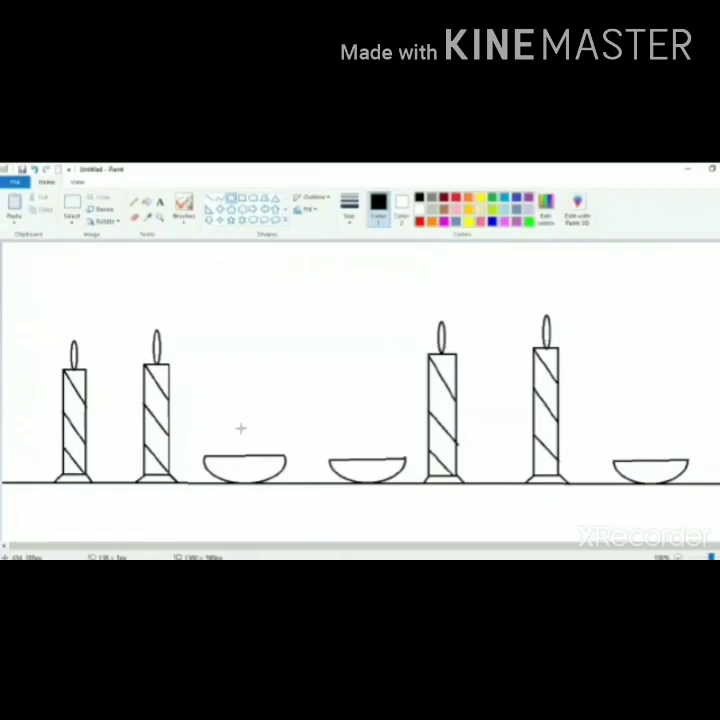
pyautogui.moveTo(240, 428); pyautogui.dragTo(251, 458)
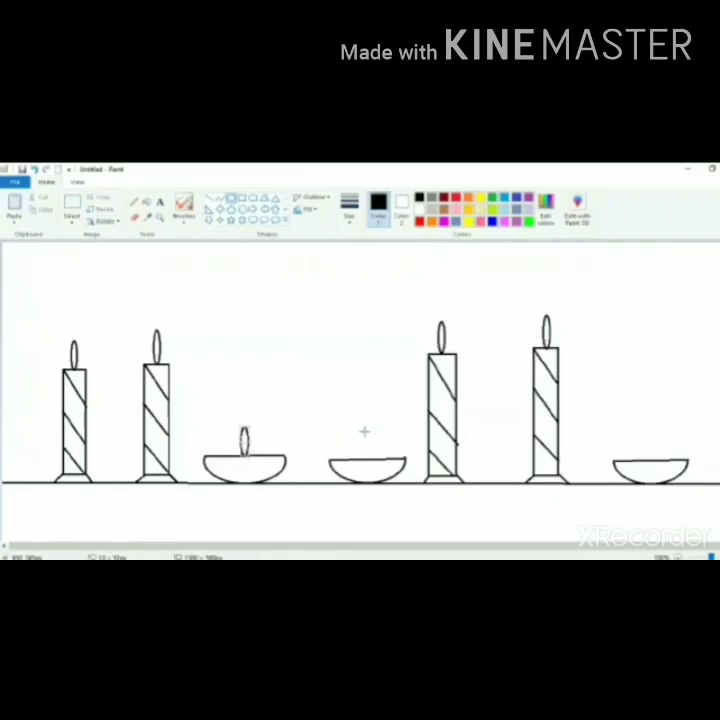
pyautogui.moveTo(362, 430); pyautogui.dragTo(373, 459)
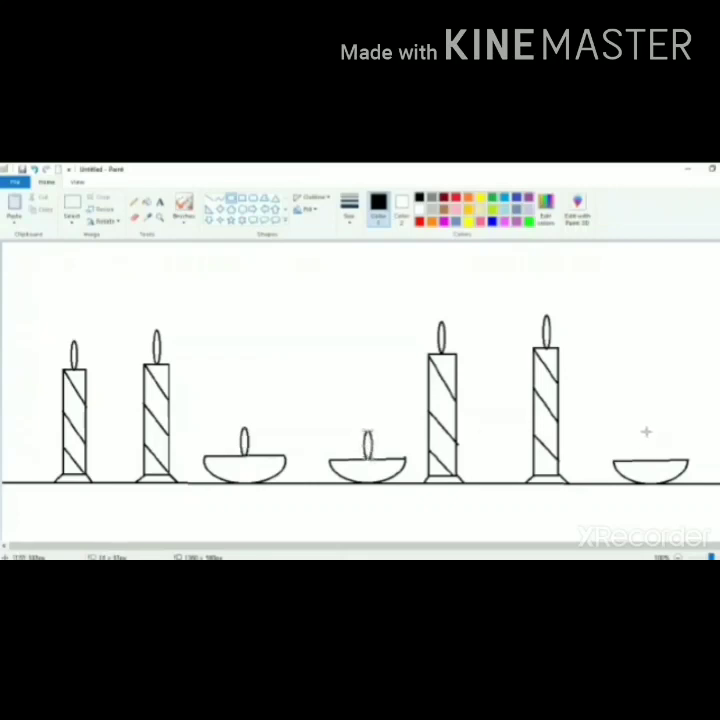
pyautogui.moveTo(645, 431); pyautogui.dragTo(657, 461)
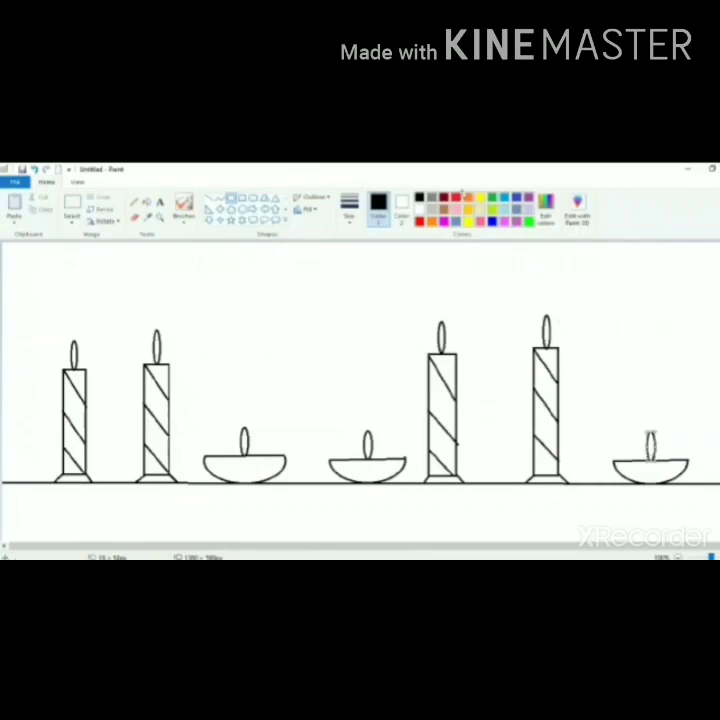
# Step: Draw slanted straight lines across each of the three bowls to divide them into stripes
pyautogui.click(209, 199)
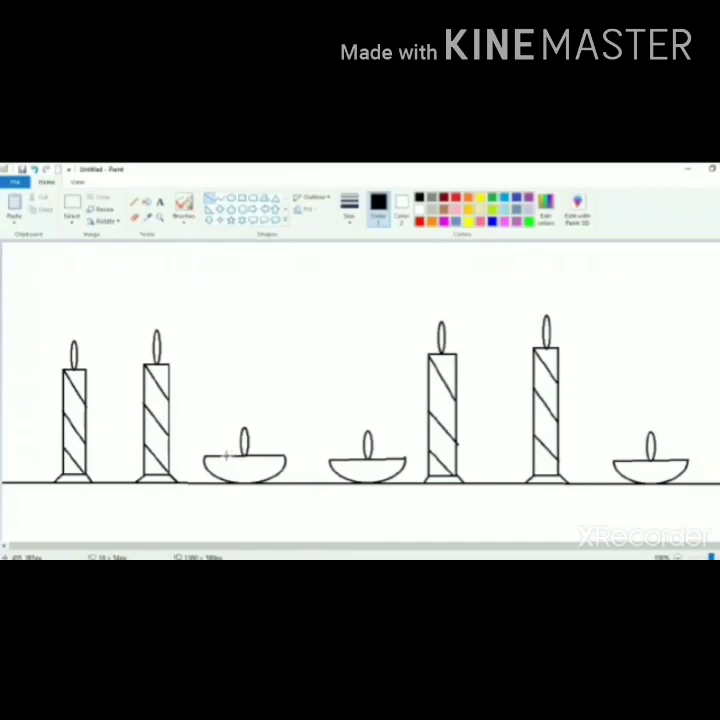
pyautogui.moveTo(228, 457); pyautogui.dragTo(220, 475)
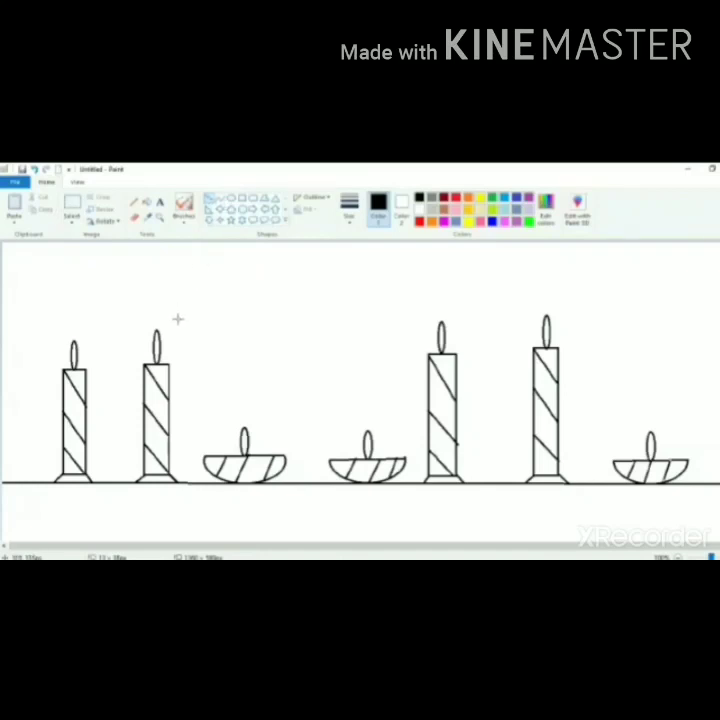
# Step: Draw a slanted rocket with straight lines above the first bowl, its pointed tip facing up and its tail stick ending near the second candle's flame
pyautogui.moveTo(178, 319); pyautogui.dragTo(217, 300)
pyautogui.moveTo(186, 327); pyautogui.dragTo(237, 291)
pyautogui.click(253, 304)
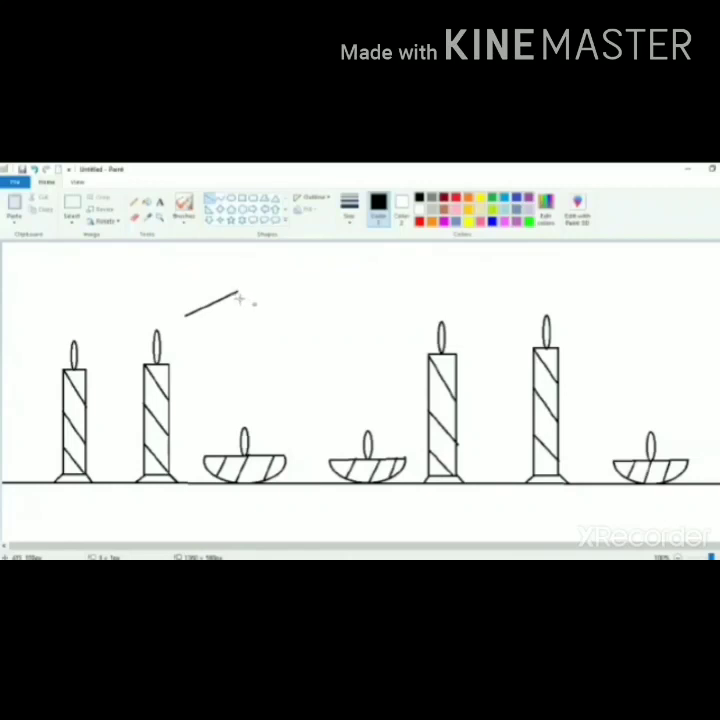
pyautogui.moveTo(240, 297); pyautogui.dragTo(190, 321)
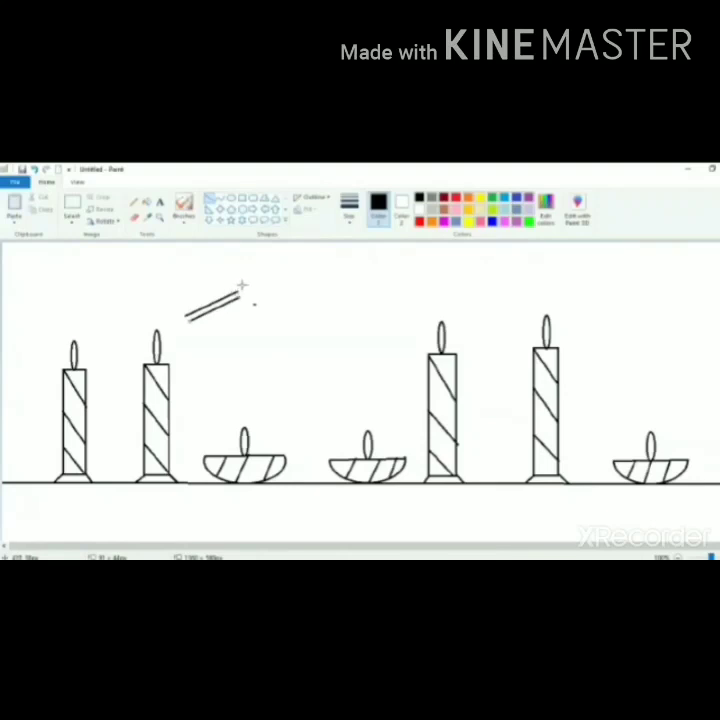
pyautogui.moveTo(238, 291); pyautogui.dragTo(241, 297)
pyautogui.moveTo(186, 316); pyautogui.dragTo(189, 321)
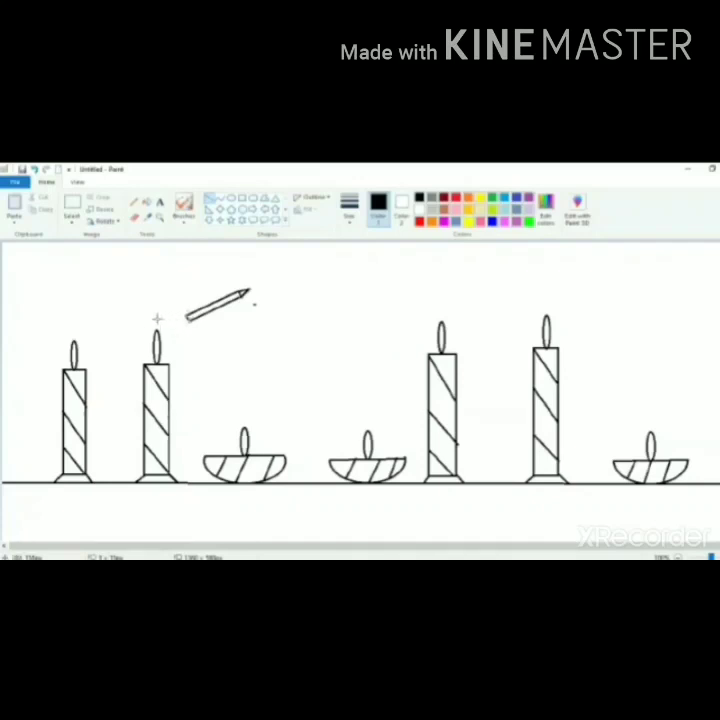
pyautogui.moveTo(161, 327); pyautogui.dragTo(186, 314)
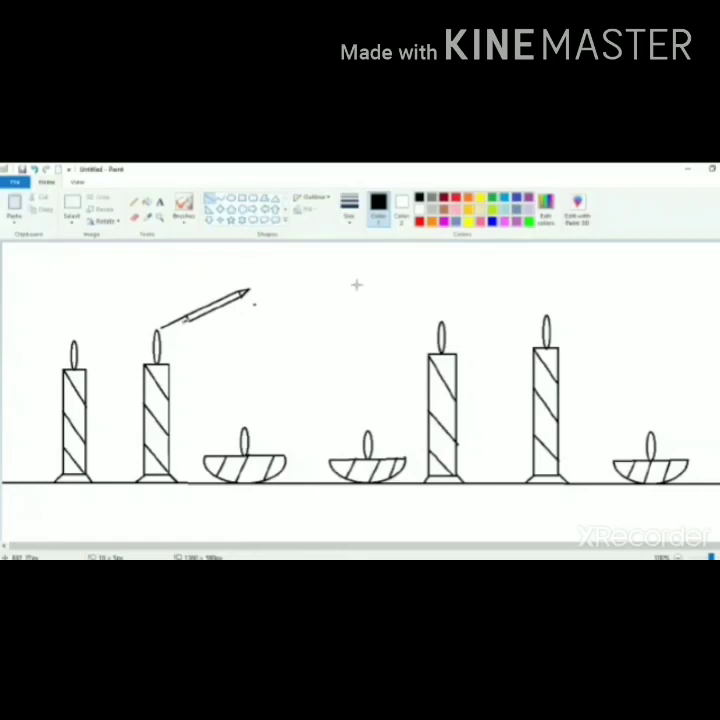
# Step: Draw a second, mirrored rocket above the middle bowl, with its tail stick ending near the third candle's flame
pyautogui.moveTo(355, 285); pyautogui.dragTo(400, 297)
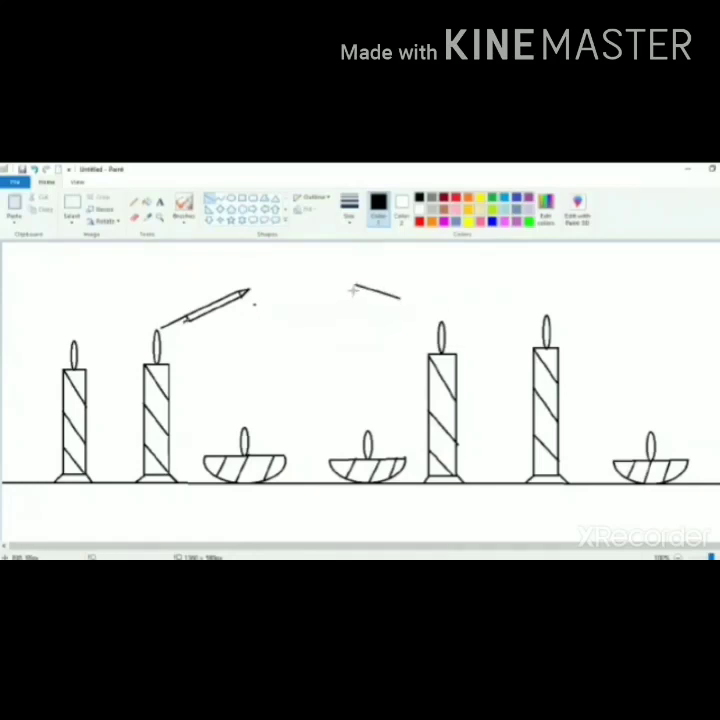
pyautogui.moveTo(352, 289); pyautogui.dragTo(398, 303)
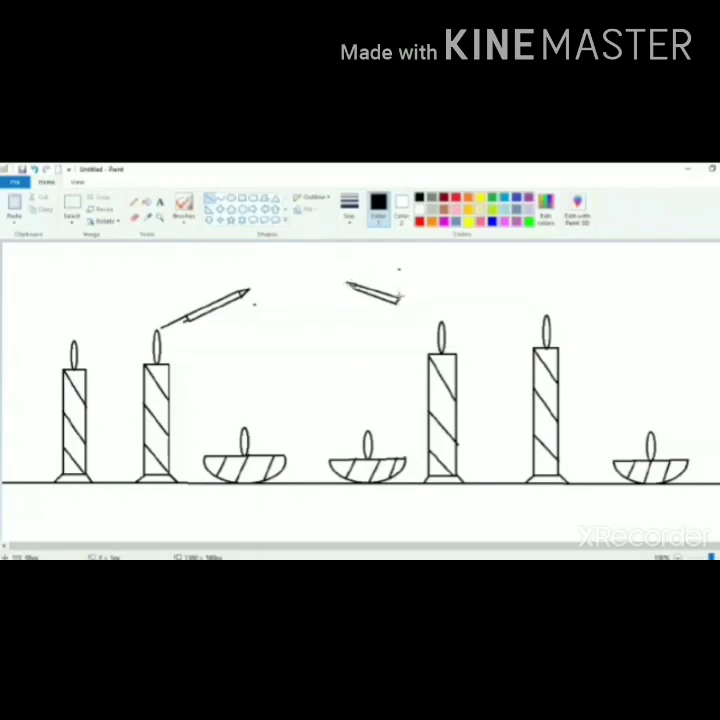
pyautogui.moveTo(398, 298); pyautogui.dragTo(430, 310)
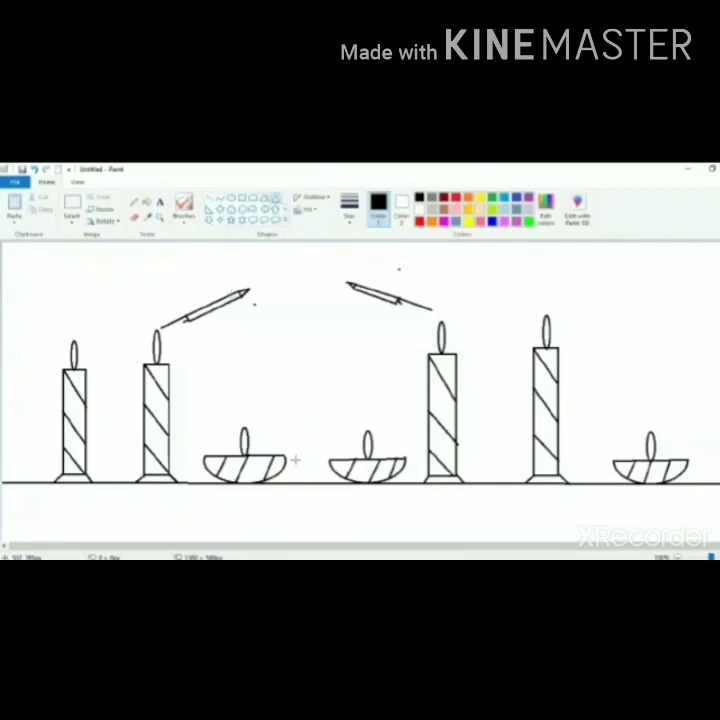
# Step: Draw three small triangles on the ground line: between the first two bowls, between the third and fourth candles, and before the first candle
pyautogui.moveTo(297, 461); pyautogui.dragTo(315, 482)
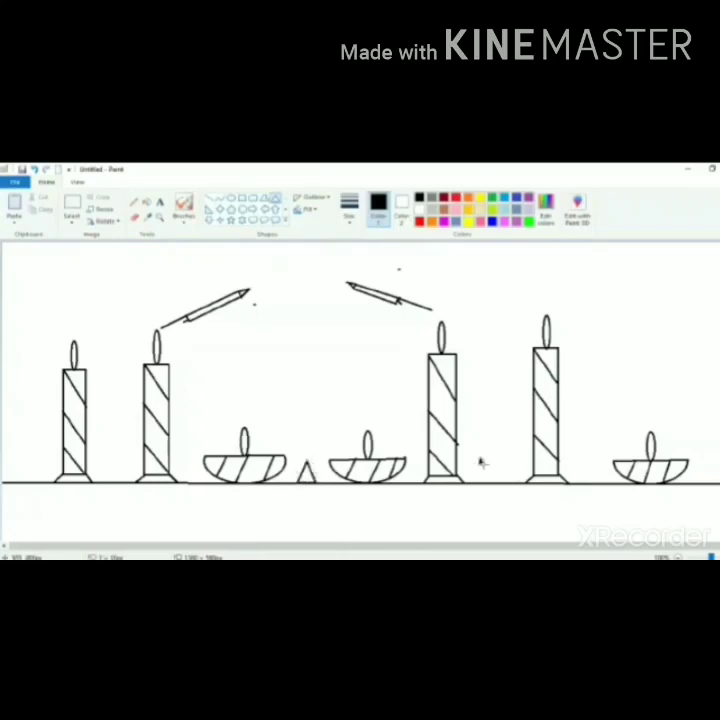
pyautogui.moveTo(480, 459); pyautogui.dragTo(497, 482)
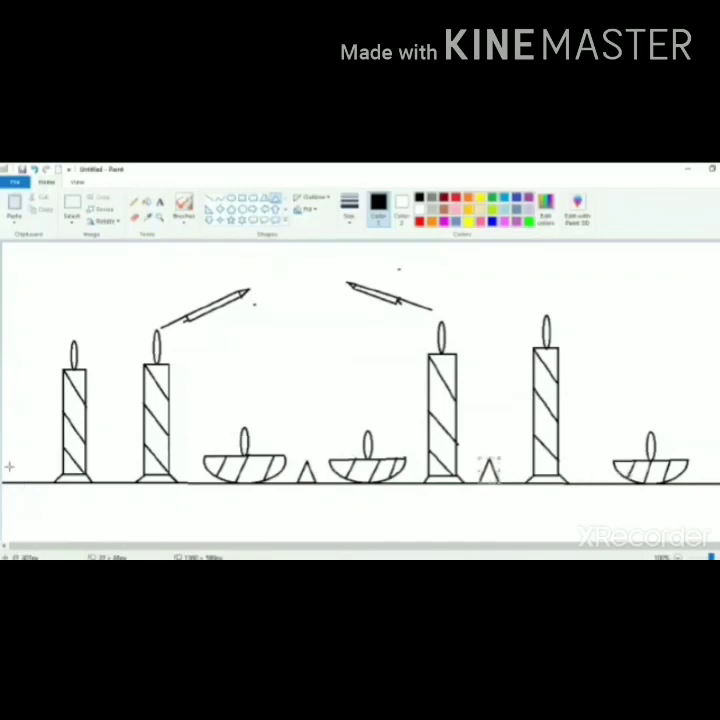
pyautogui.moveTo(17, 461); pyautogui.dragTo(36, 482)
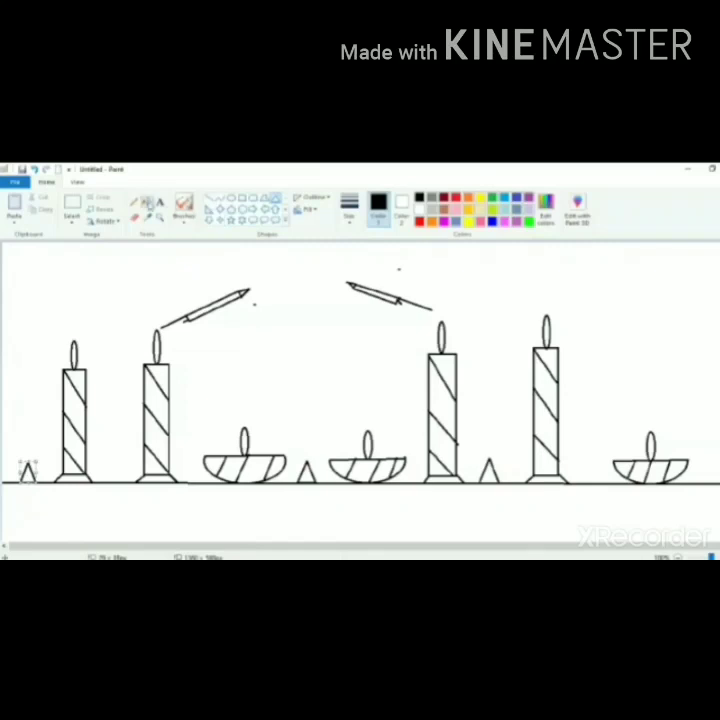
# Step: Fill the area below the ground line with green
pyautogui.click(147, 203)
pyautogui.click(491, 198)
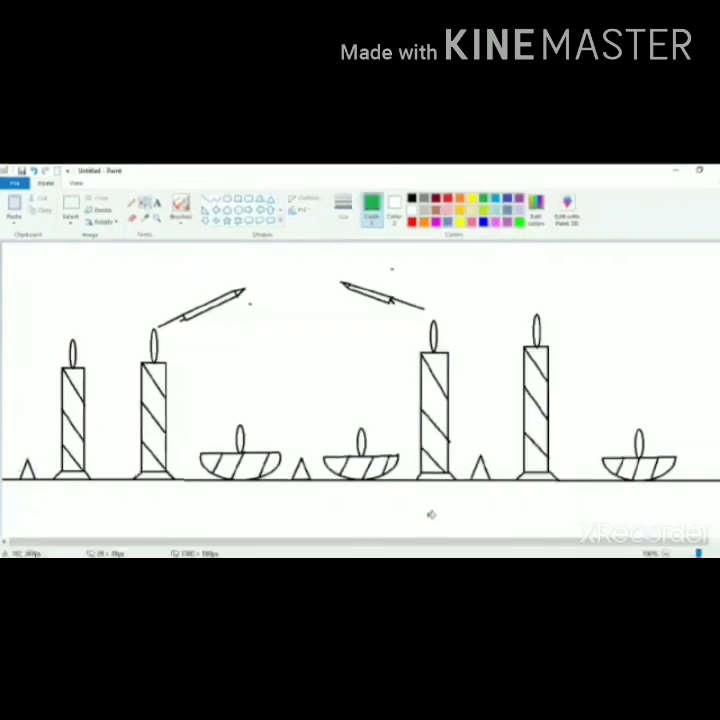
pyautogui.click(431, 514)
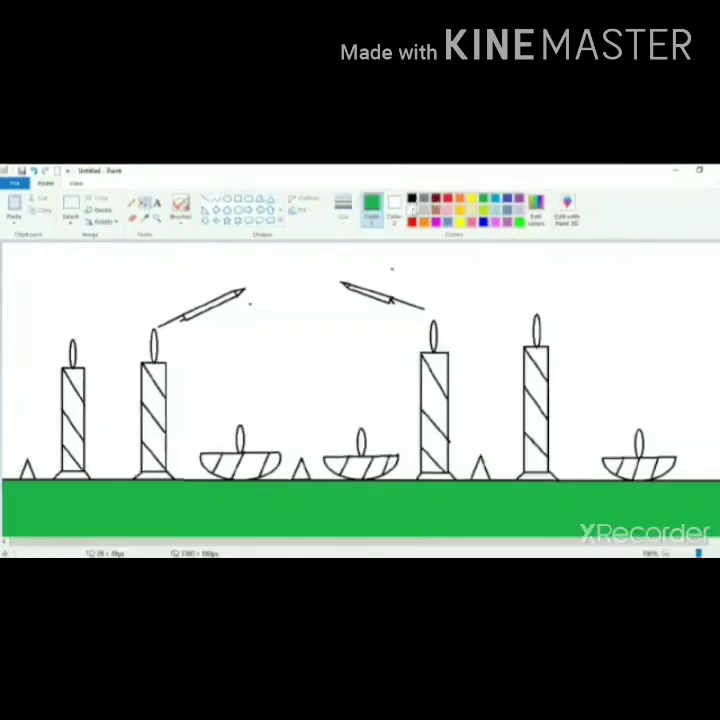
# Step: Fill the first candle's stripes alternately with red and yellow
pyautogui.click(413, 222)
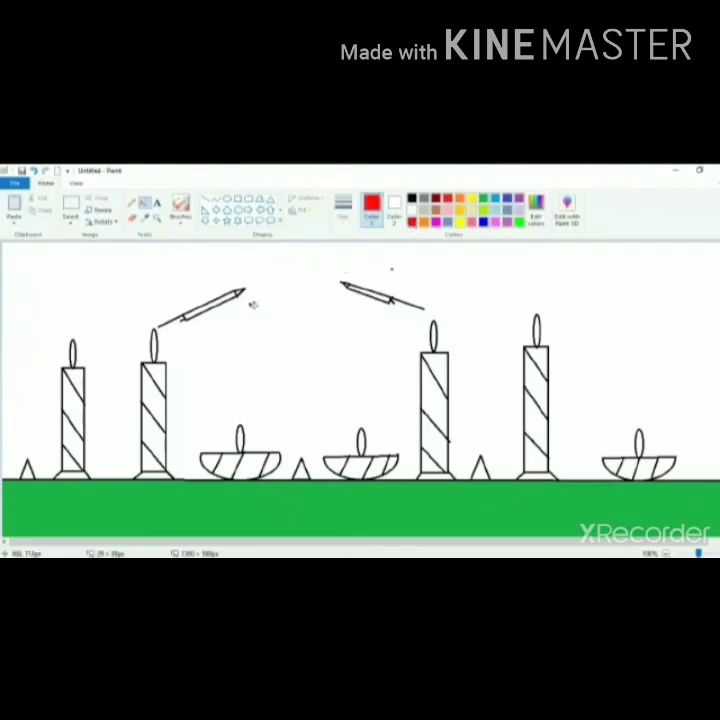
pyautogui.click(72, 378)
pyautogui.click(72, 420)
pyautogui.click(75, 455)
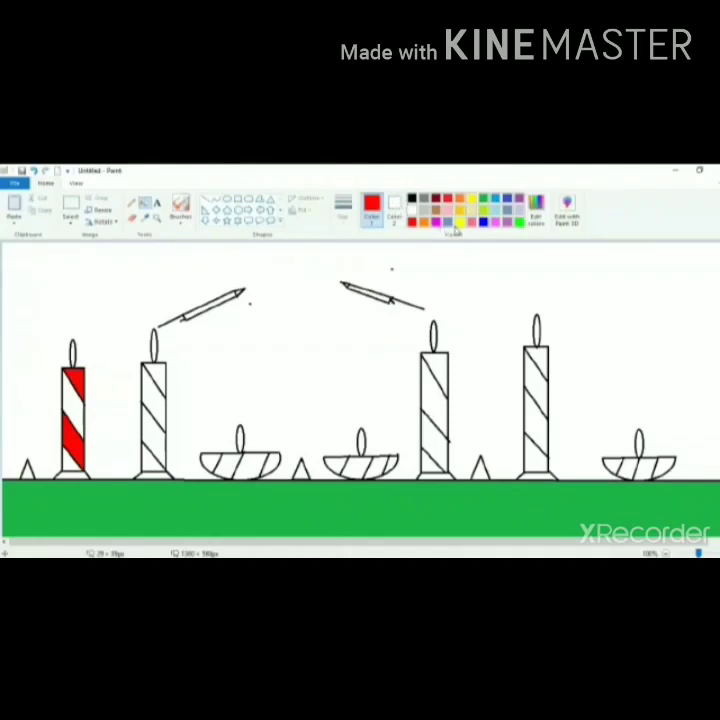
pyautogui.click(463, 223)
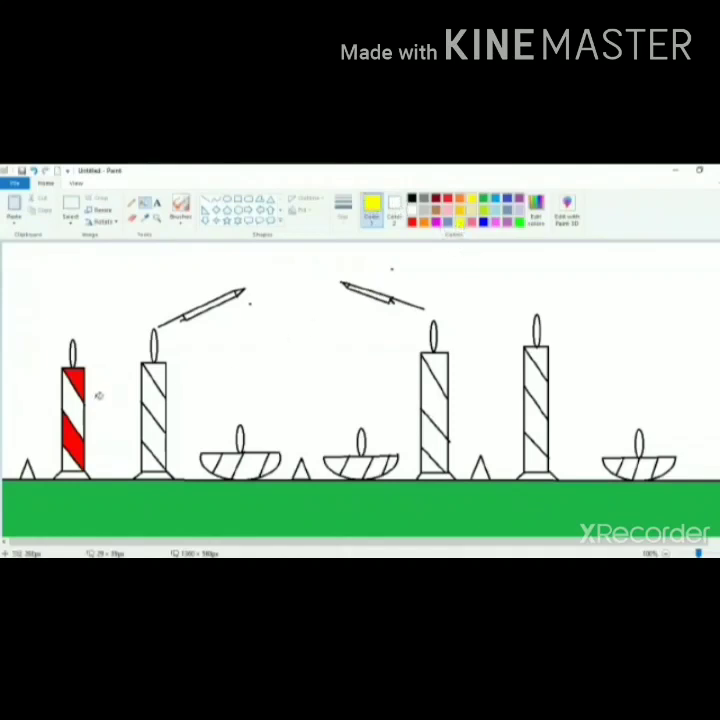
pyautogui.click(74, 382)
pyautogui.click(78, 405)
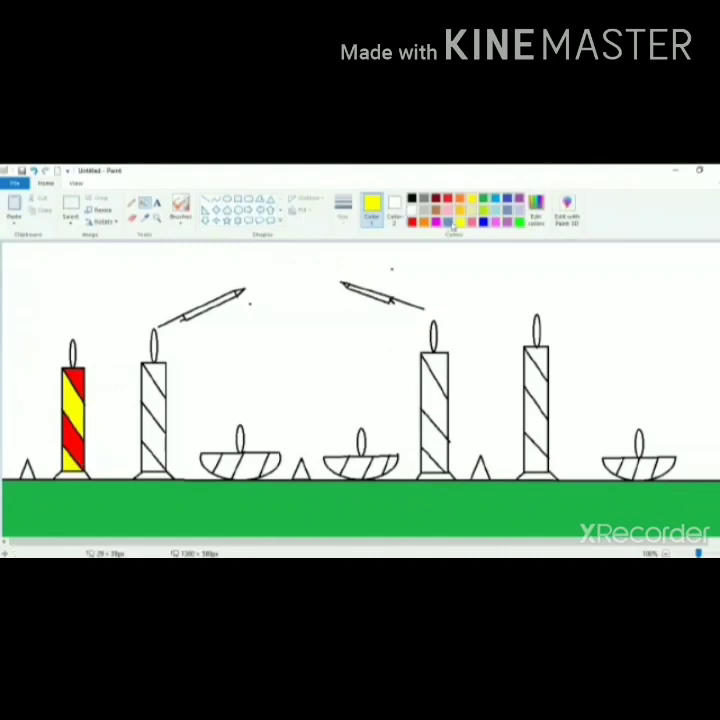
# Step: Fill the third candle's stripes alternately with magenta and pink
pyautogui.click(436, 224)
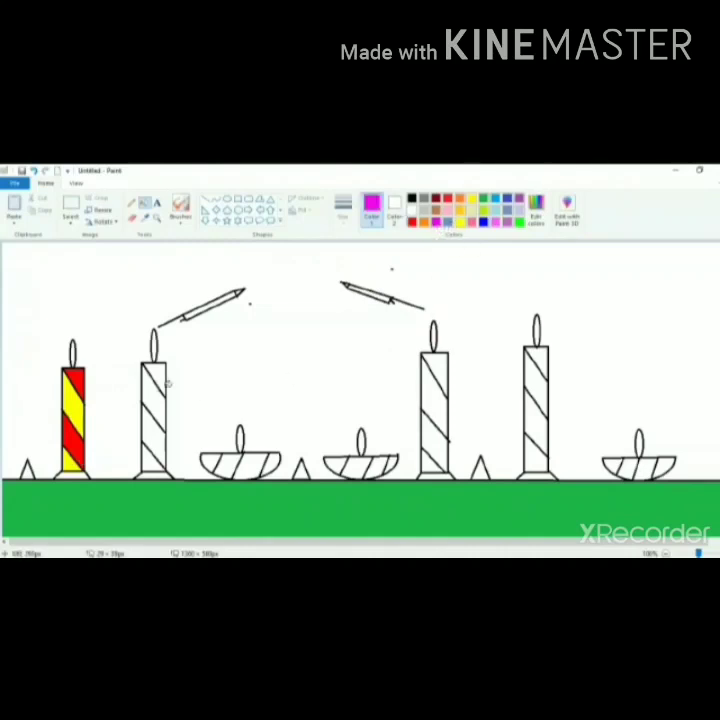
pyautogui.click(438, 370)
pyautogui.click(434, 428)
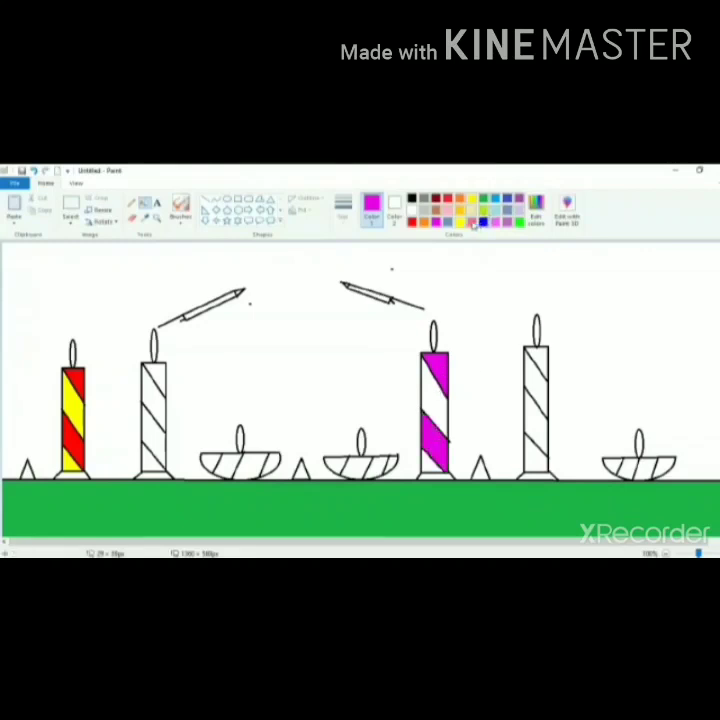
pyautogui.click(448, 222)
pyautogui.click(434, 392)
pyautogui.click(429, 457)
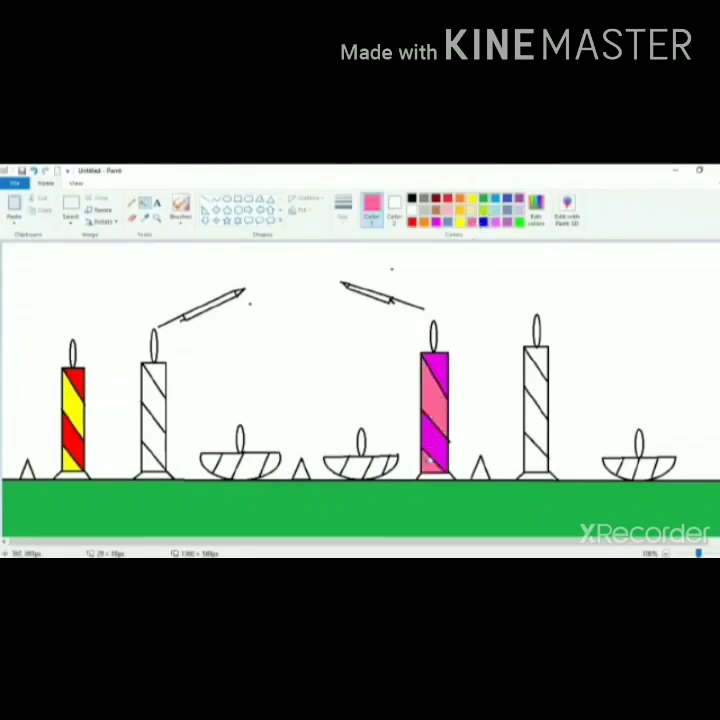
# Step: Fill the fourth candle's stripes alternately with bright green and the basic colour cyan
pyautogui.click(521, 225)
pyautogui.click(540, 415)
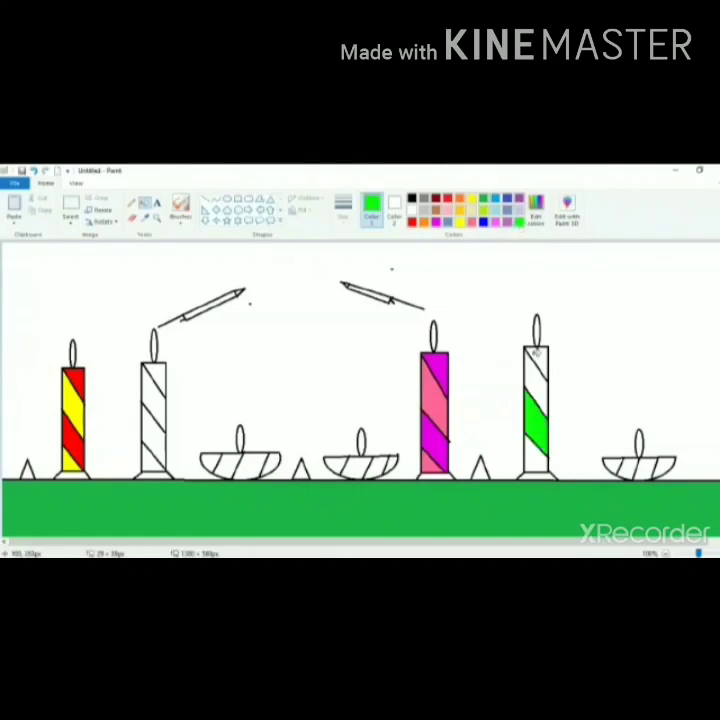
pyautogui.click(544, 352)
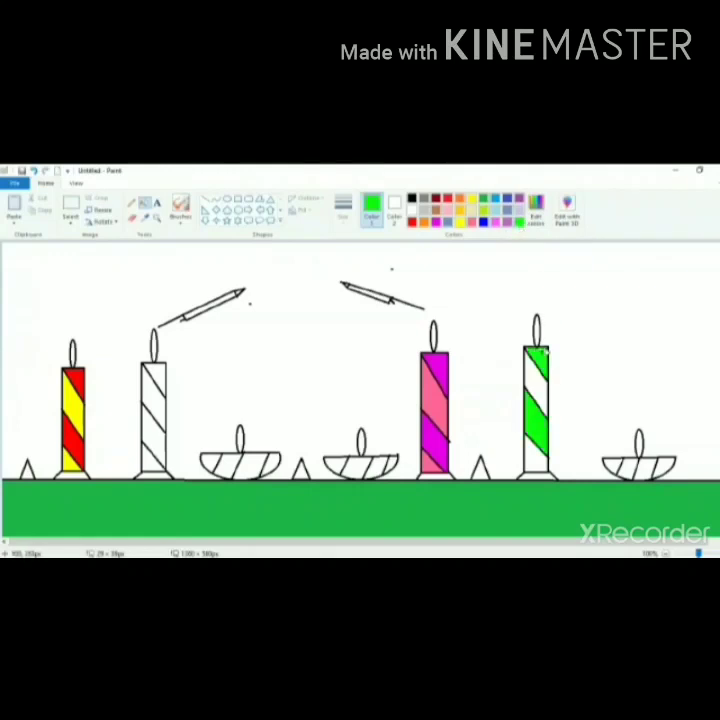
pyautogui.click(535, 222)
pyautogui.click(315, 317)
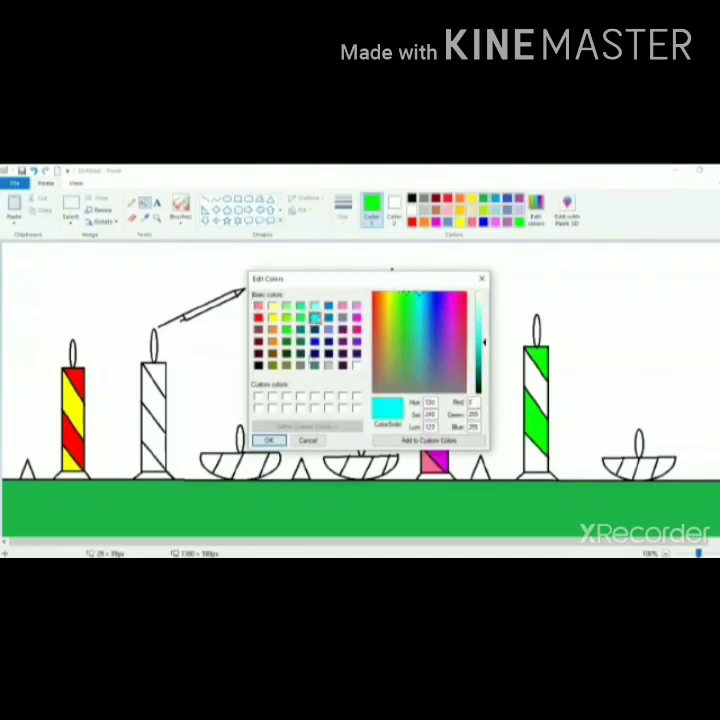
pyautogui.click(269, 441)
pyautogui.click(537, 383)
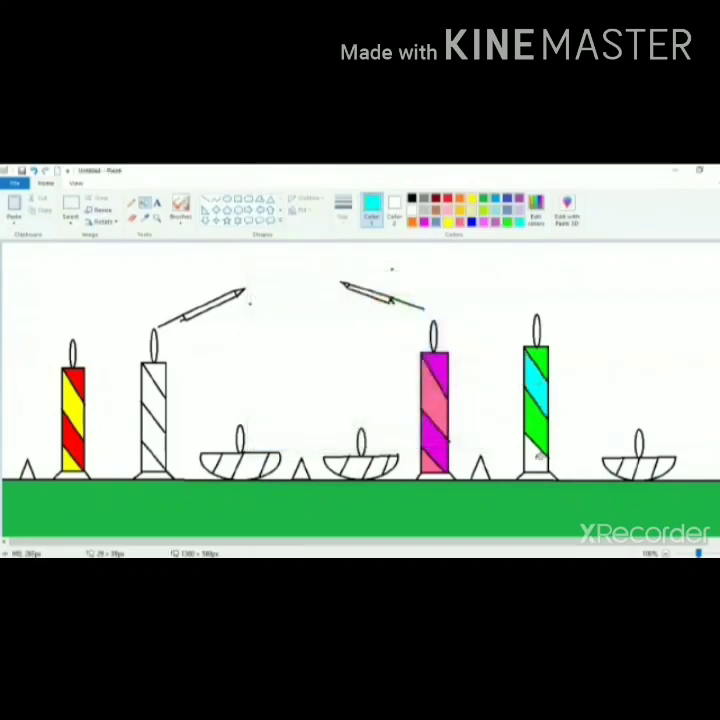
pyautogui.click(539, 456)
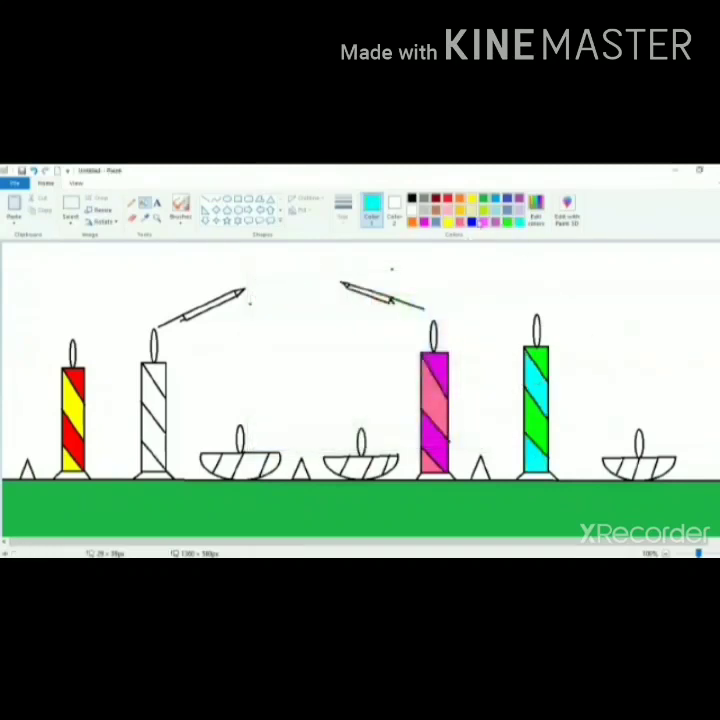
# Step: Fill the flames of all four candles and all three bowl lamps with yellow
pyautogui.click(473, 200)
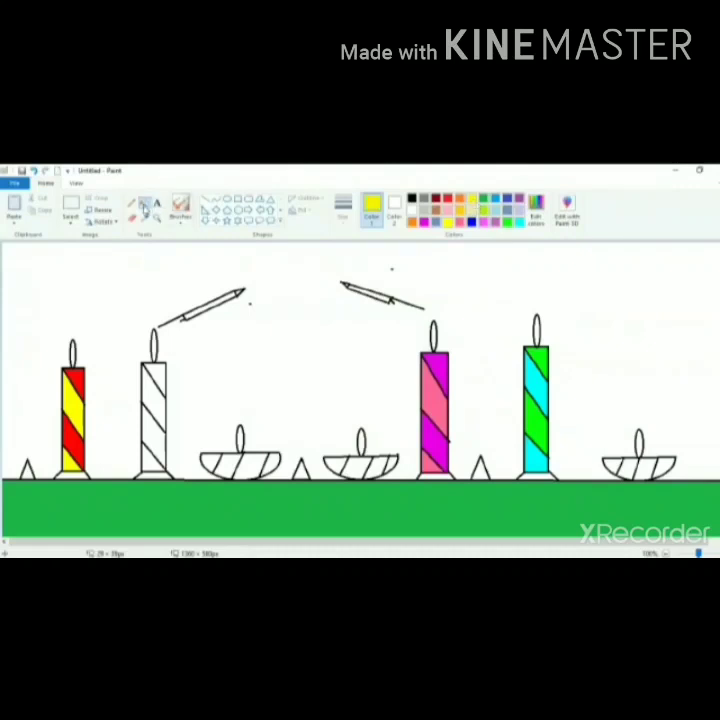
pyautogui.click(73, 352)
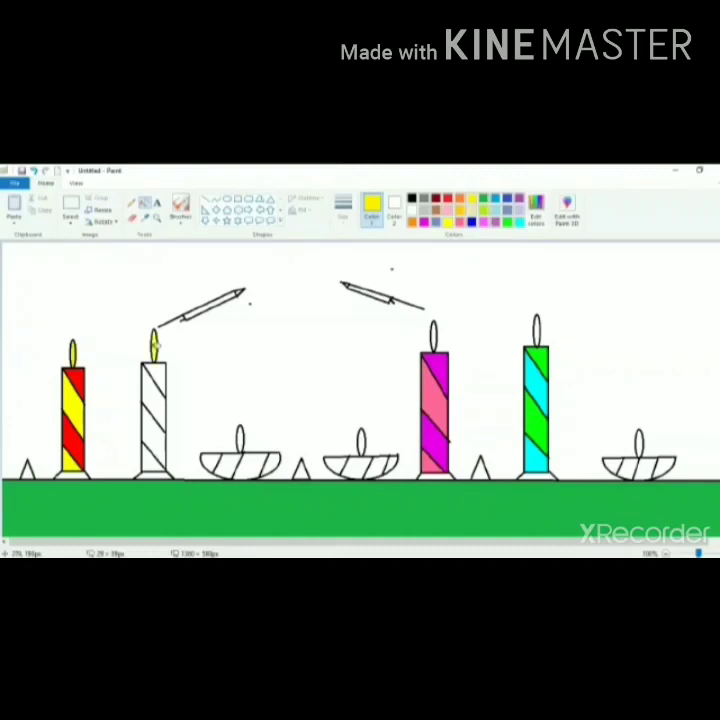
pyautogui.click(433, 337)
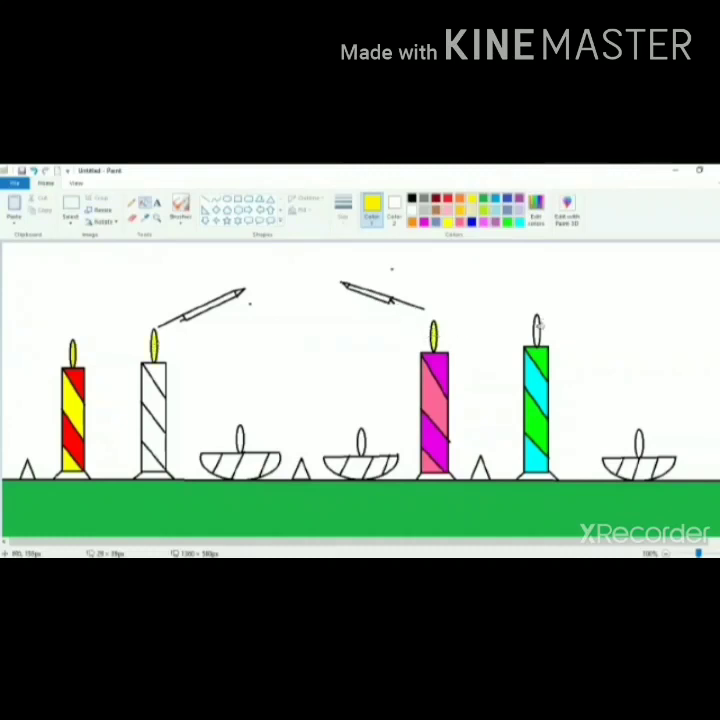
pyautogui.click(537, 330)
pyautogui.click(240, 438)
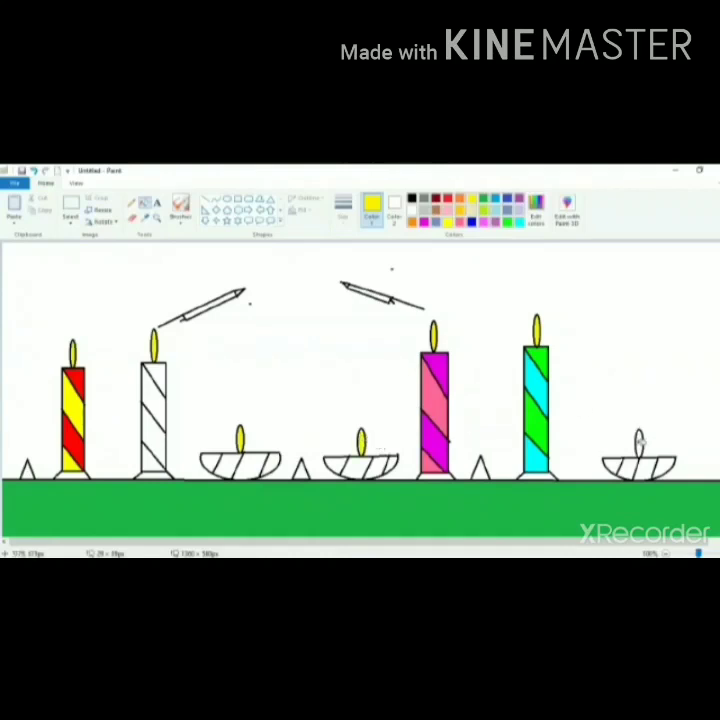
pyautogui.click(640, 441)
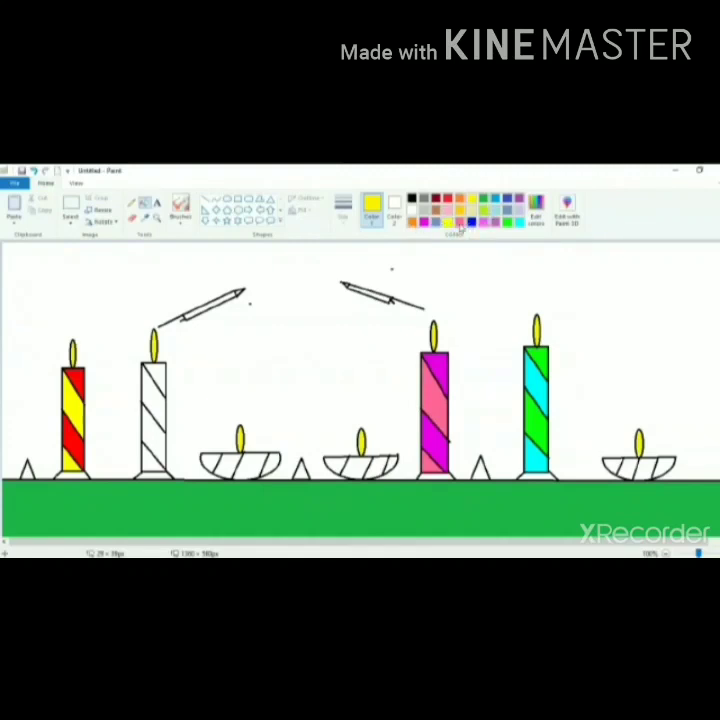
# Step: Fill alternate stripes of the second candle with light purple, starting with its uppermost stripe
pyautogui.click(448, 198)
pyautogui.click(157, 371)
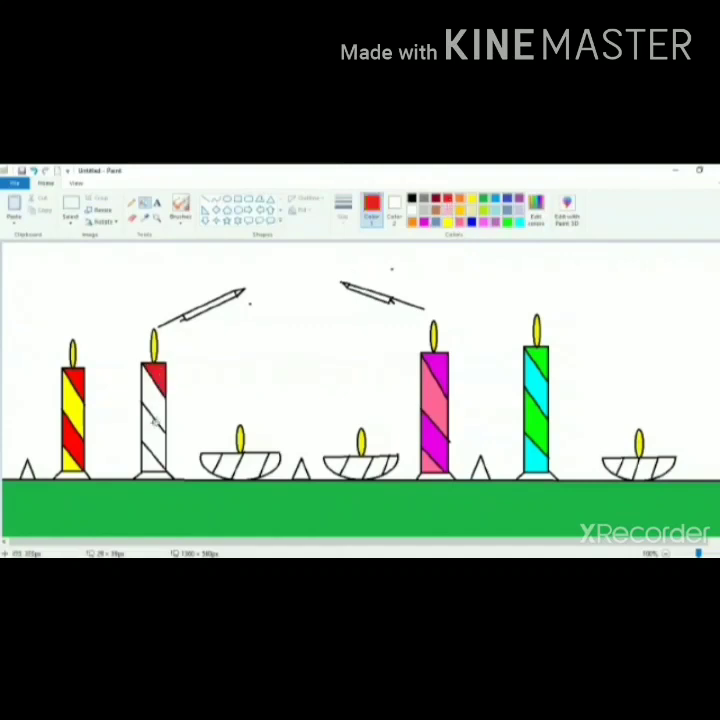
pyautogui.click(497, 224)
pyautogui.click(163, 373)
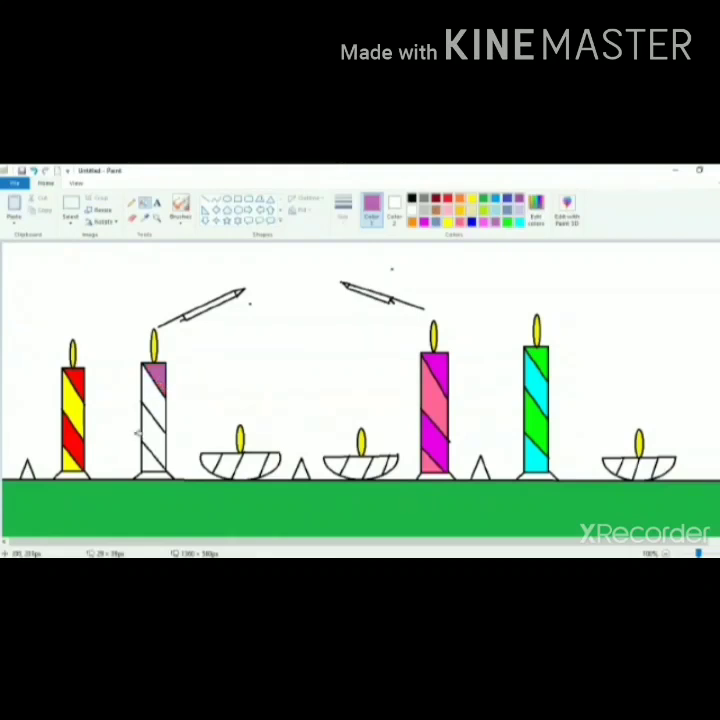
pyautogui.click(155, 430)
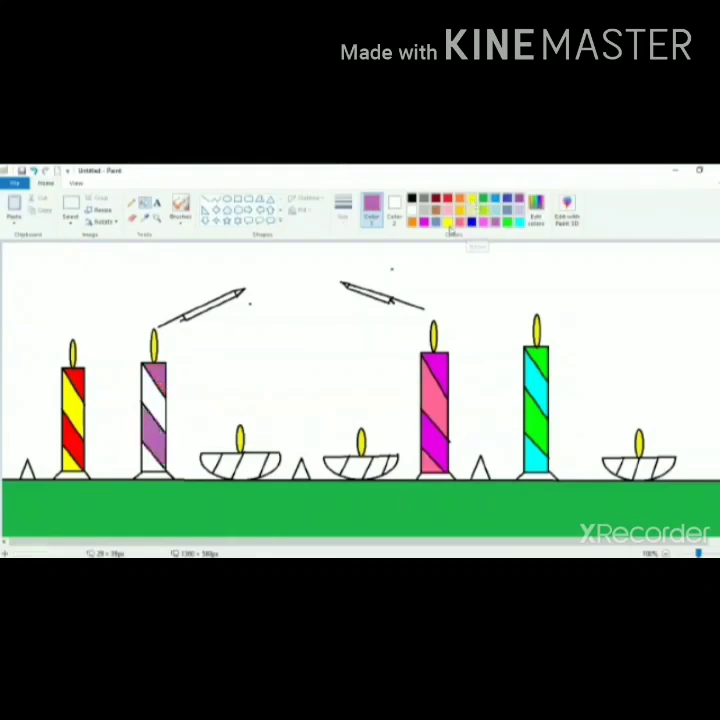
pyautogui.click(471, 199)
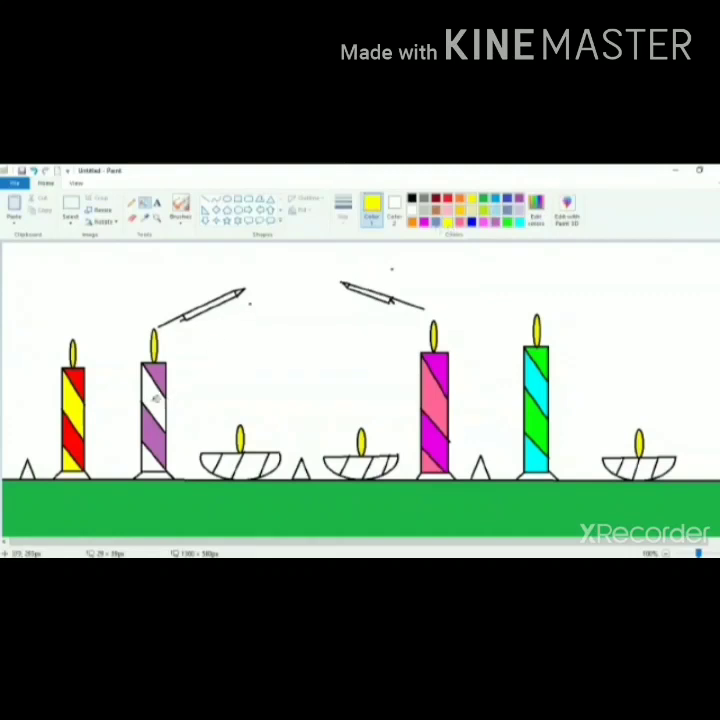
pyautogui.click(155, 399)
pyautogui.click(160, 425)
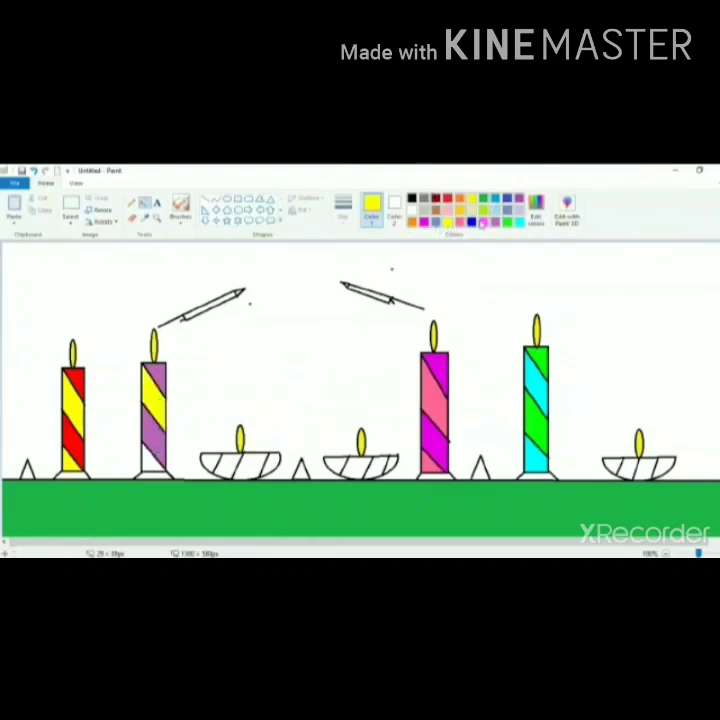
# Step: Fill the second candle's two remaining stripes with bright green
pyautogui.click(512, 222)
pyautogui.click(158, 401)
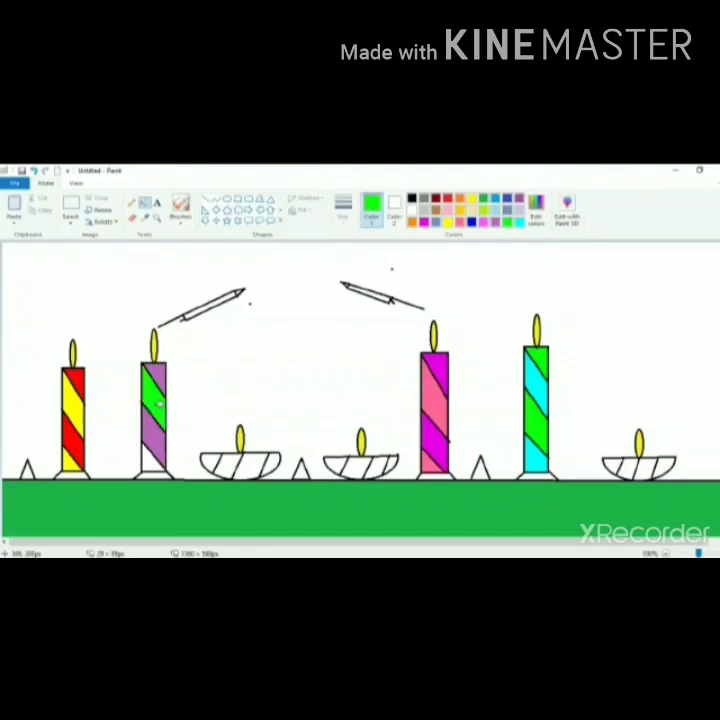
pyautogui.click(146, 450)
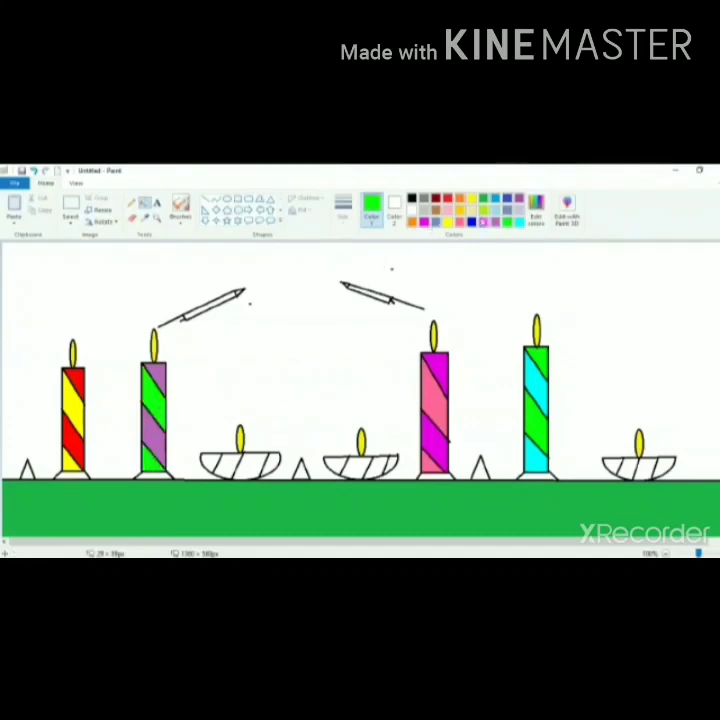
# Step: Fill the candle bases with orange for the first, magenta for the second and third, and bright green for the fourth
pyautogui.click(424, 223)
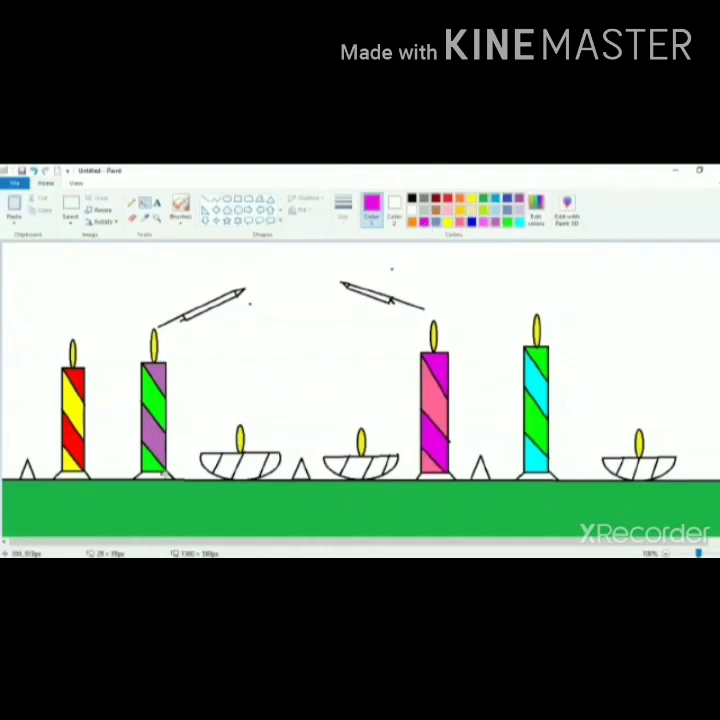
pyautogui.click(158, 476)
pyautogui.click(412, 222)
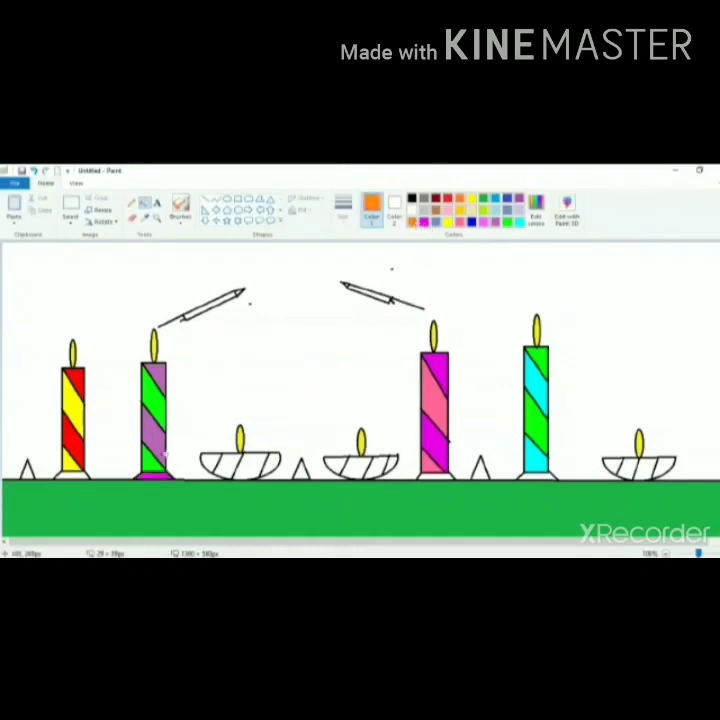
pyautogui.click(69, 473)
pyautogui.click(423, 222)
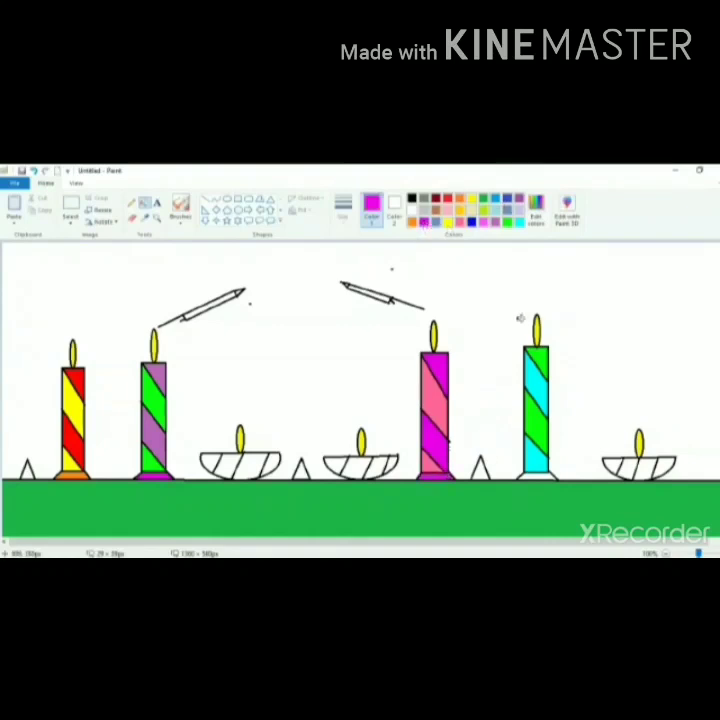
pyautogui.click(507, 223)
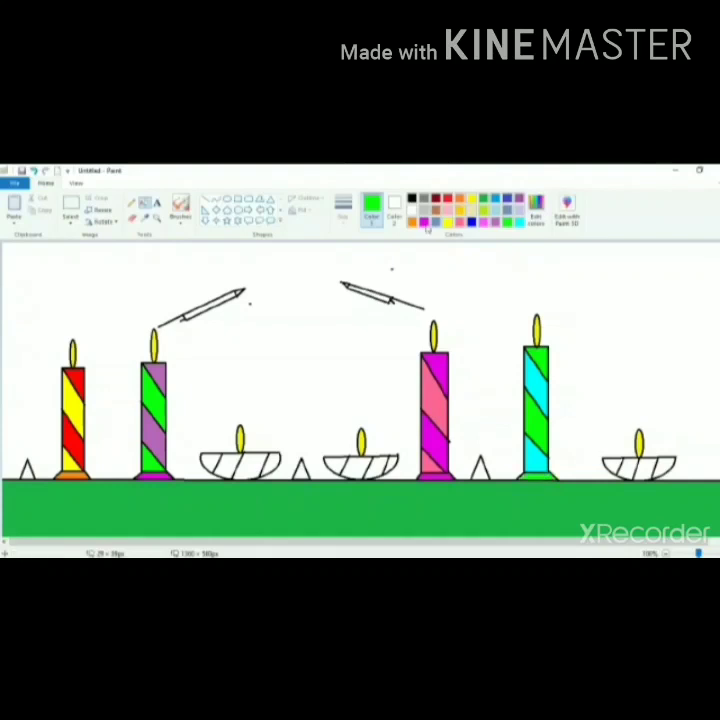
# Step: Choose the basic colour red and fill all three small triangles on the ground with it
pyautogui.click(536, 210)
pyautogui.click(258, 317)
pyautogui.click(268, 440)
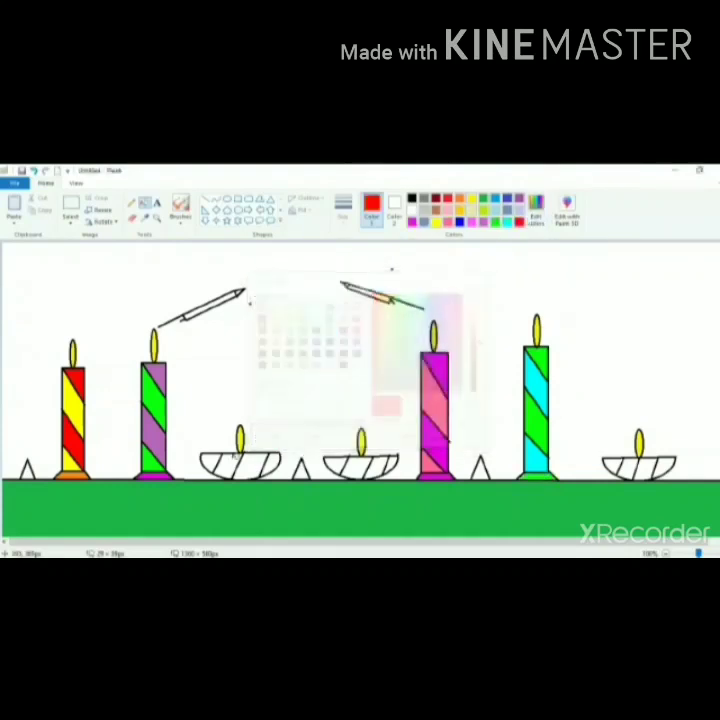
pyautogui.click(27, 468)
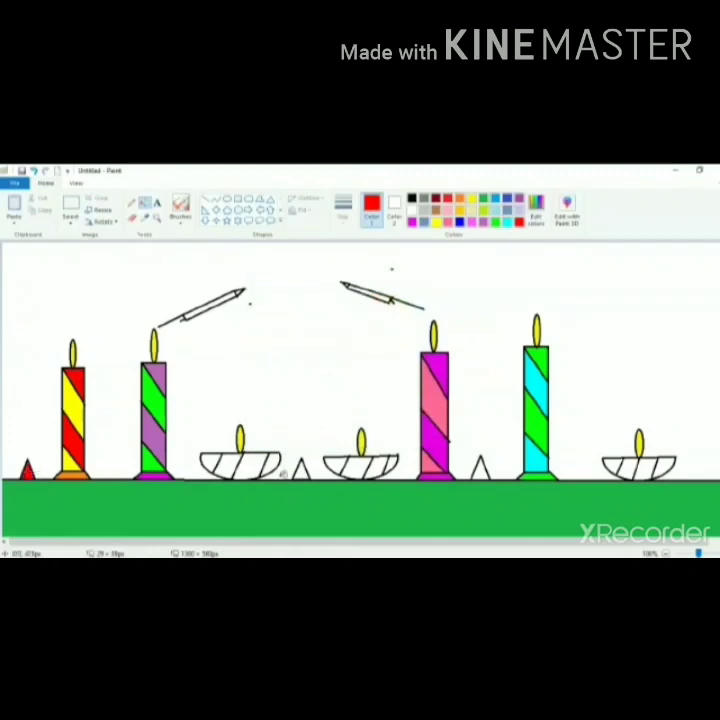
pyautogui.click(300, 470)
pyautogui.click(480, 470)
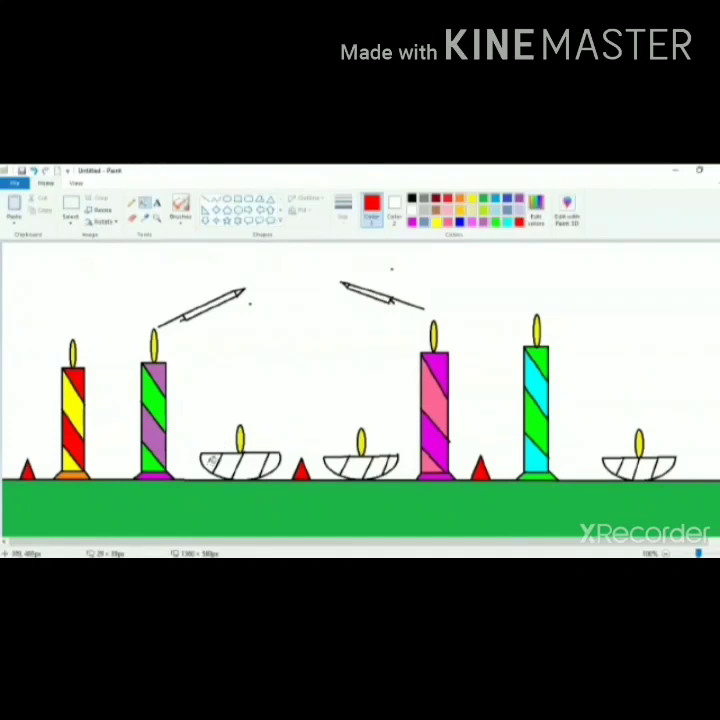
# Step: Fill alternate stripes of the first bowl lamp with red, starting at its left edge
pyautogui.click(211, 458)
pyautogui.click(245, 465)
pyautogui.click(266, 462)
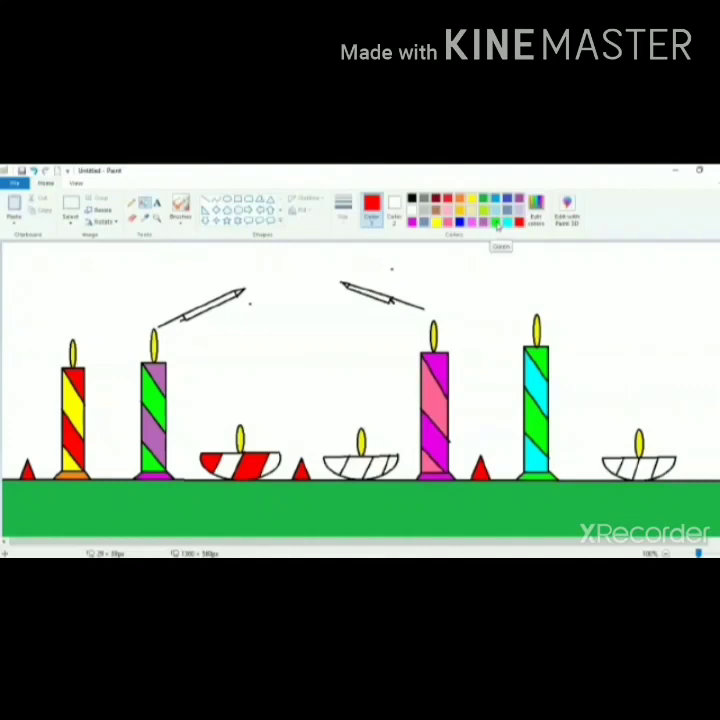
# Step: Fill alternate stripes of the second bowl lamp with bright green and of the third with blue-grey
pyautogui.click(497, 225)
pyautogui.click(338, 466)
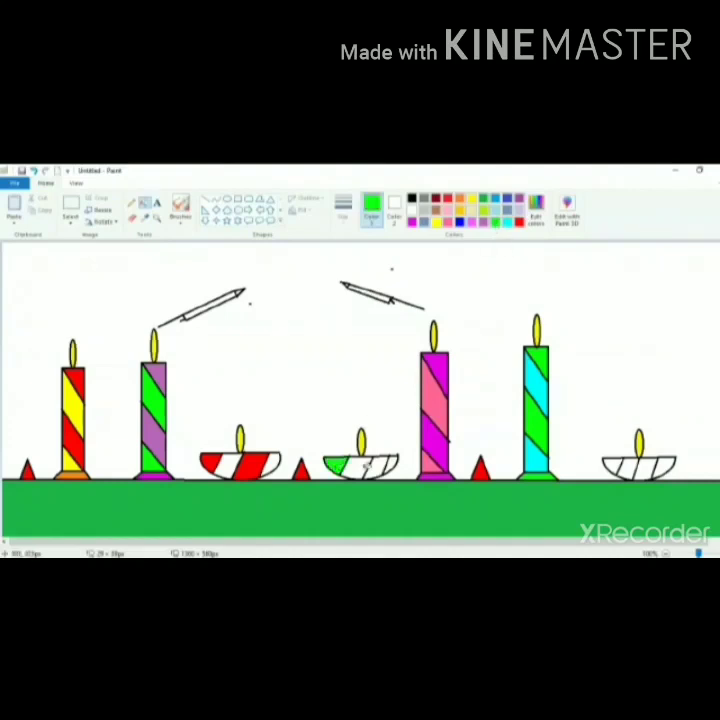
pyautogui.click(378, 466)
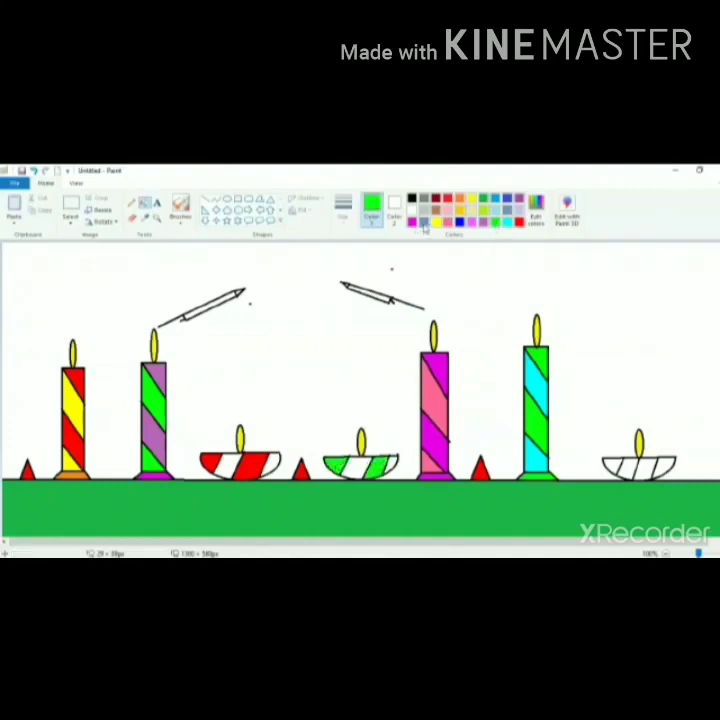
pyautogui.click(424, 225)
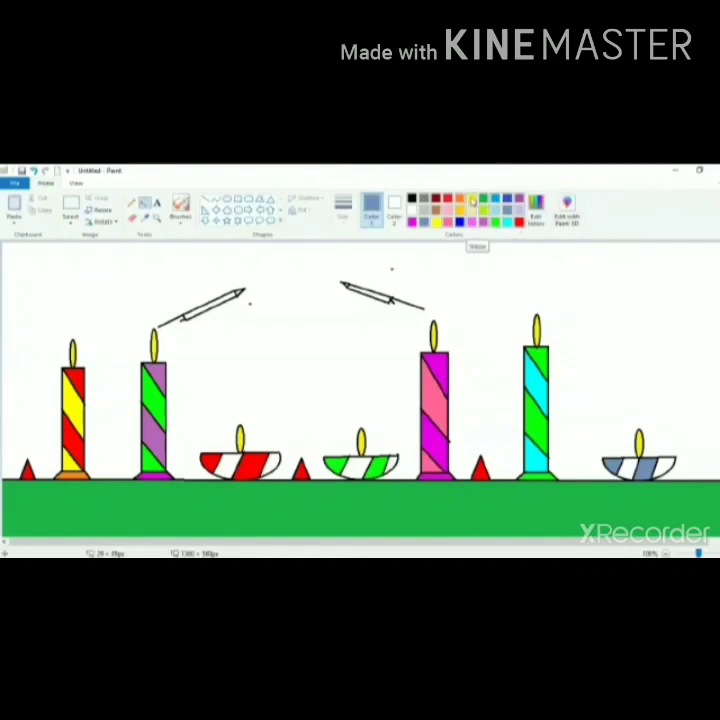
# Step: Fill the remaining stripes of the first bowl lamp with the basic colour blue and of the second with light pink
pyautogui.click(539, 224)
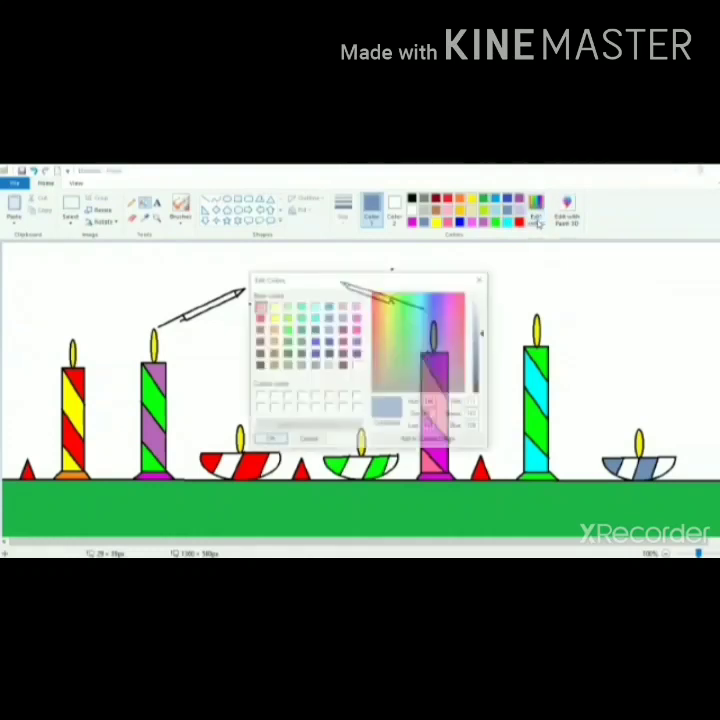
pyautogui.click(315, 341)
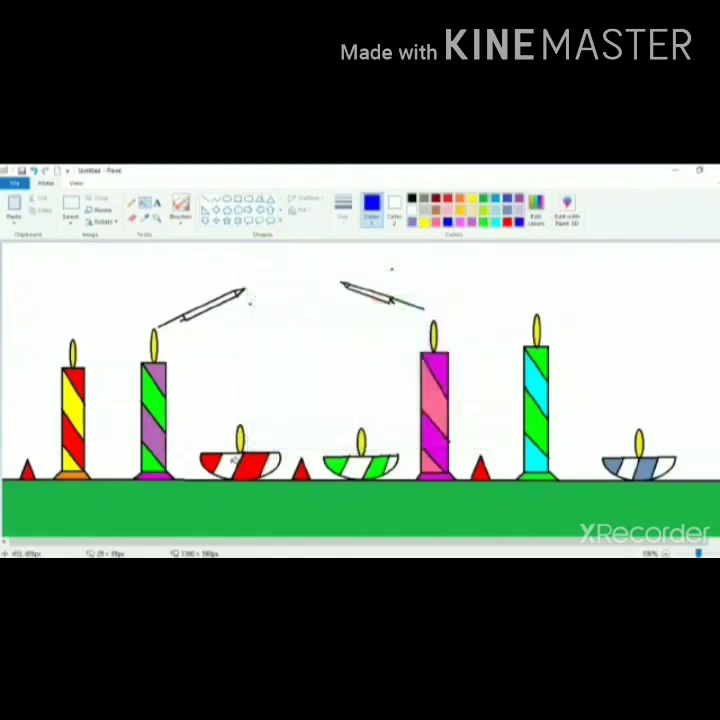
pyautogui.click(233, 461)
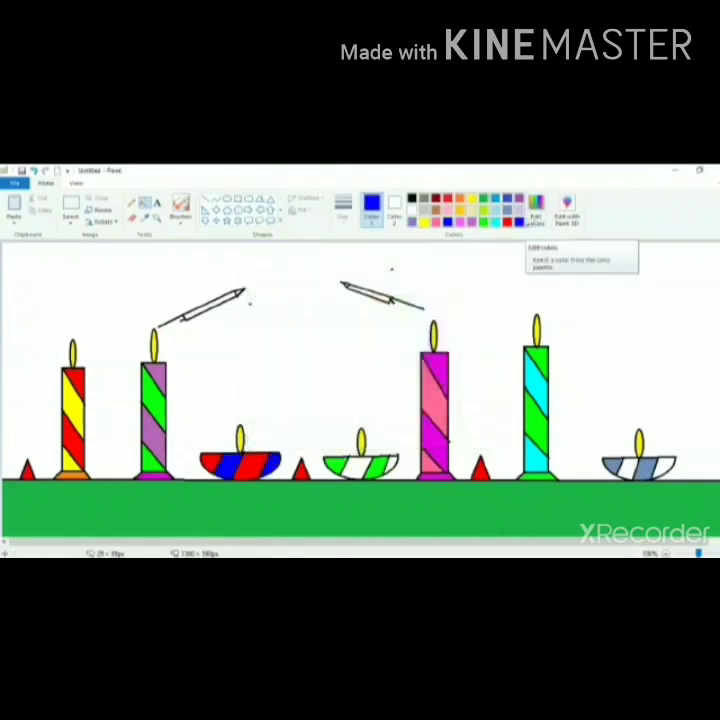
pyautogui.click(447, 220)
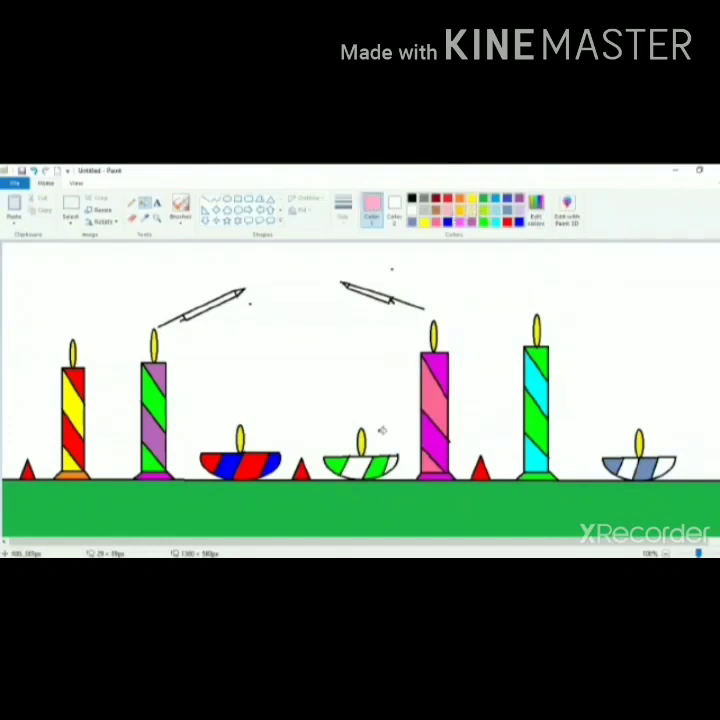
pyautogui.click(356, 468)
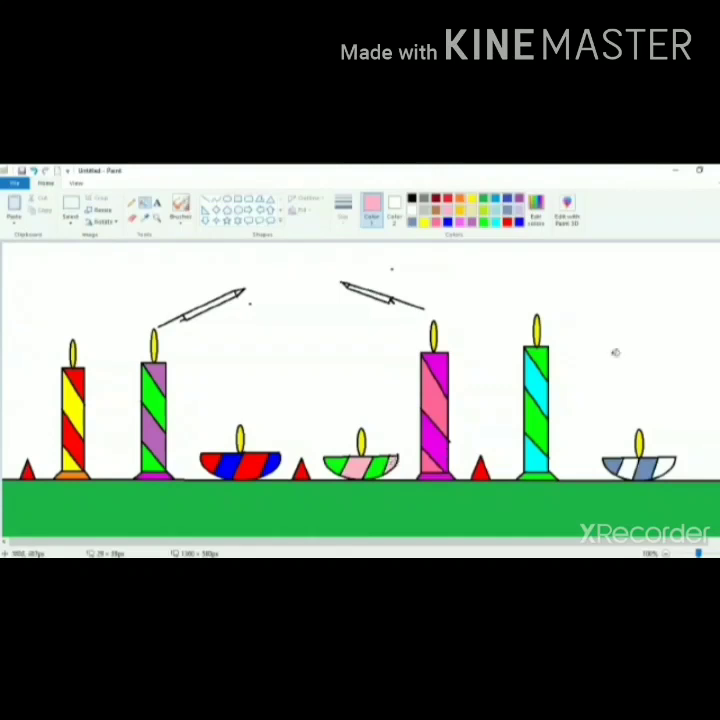
# Step: Choose the basic colour orange and fill the third bowl lamp's remaining stripes with it
pyautogui.click(537, 220)
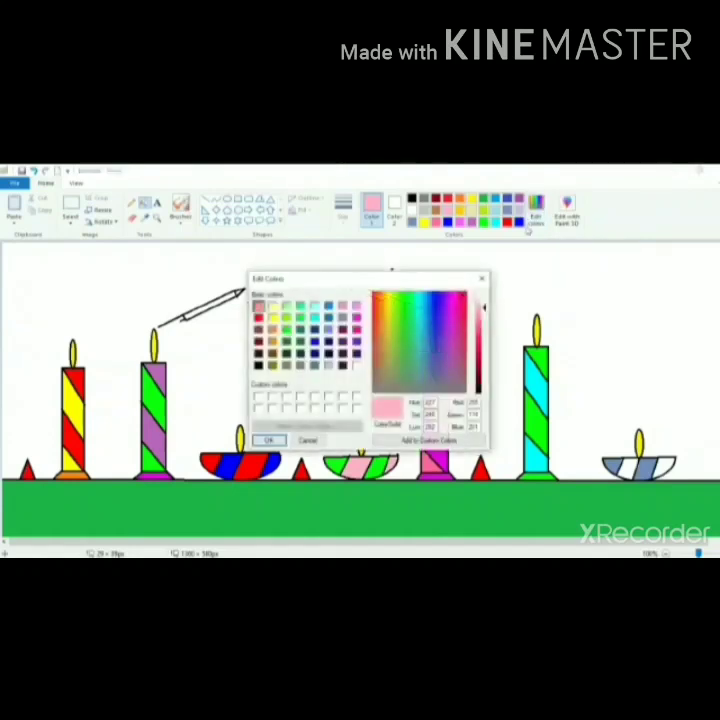
pyautogui.click(272, 331)
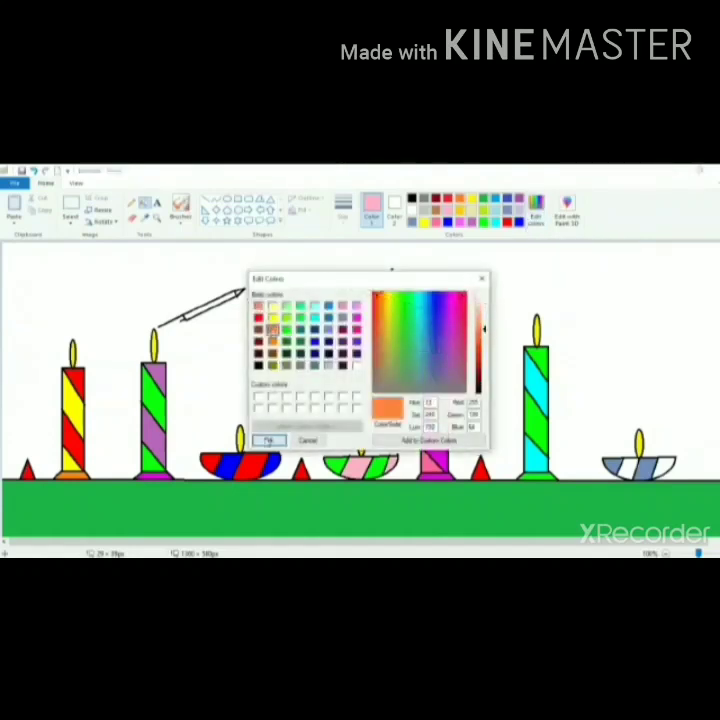
pyautogui.click(268, 440)
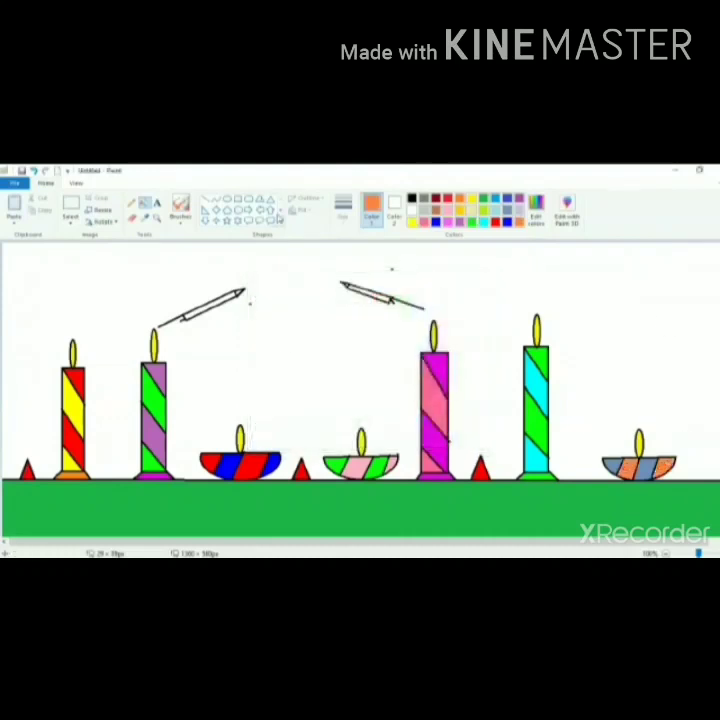
# Step: Fill both rocket bodies with pink and their tips with purple
pyautogui.click(426, 223)
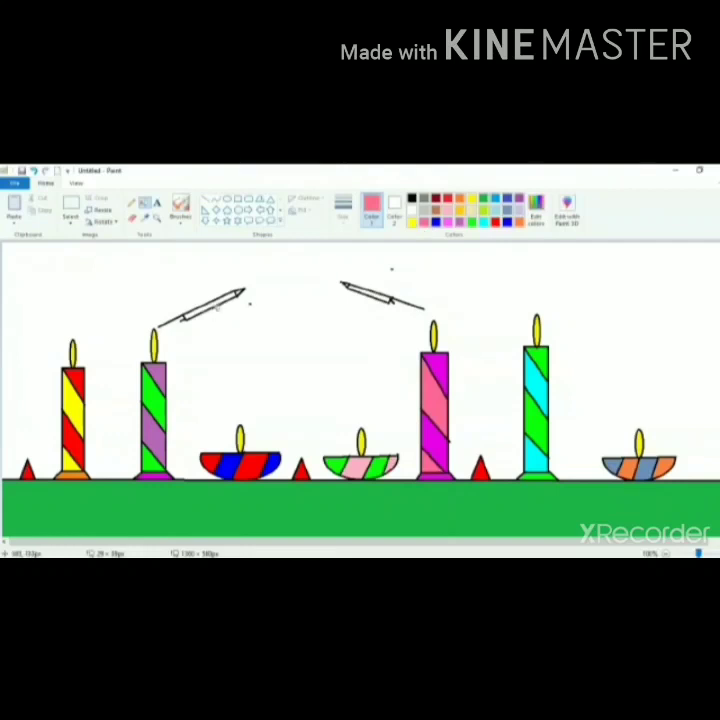
pyautogui.click(215, 304)
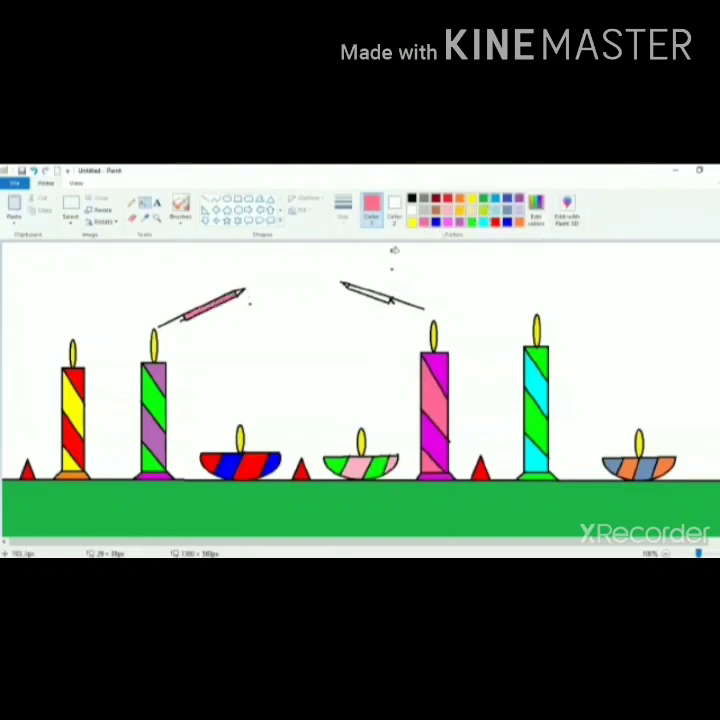
pyautogui.click(376, 289)
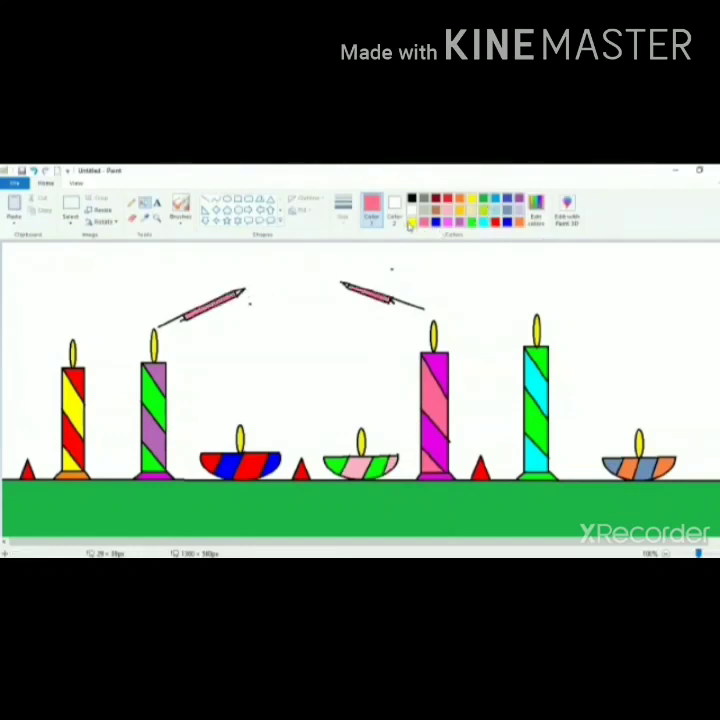
pyautogui.click(519, 199)
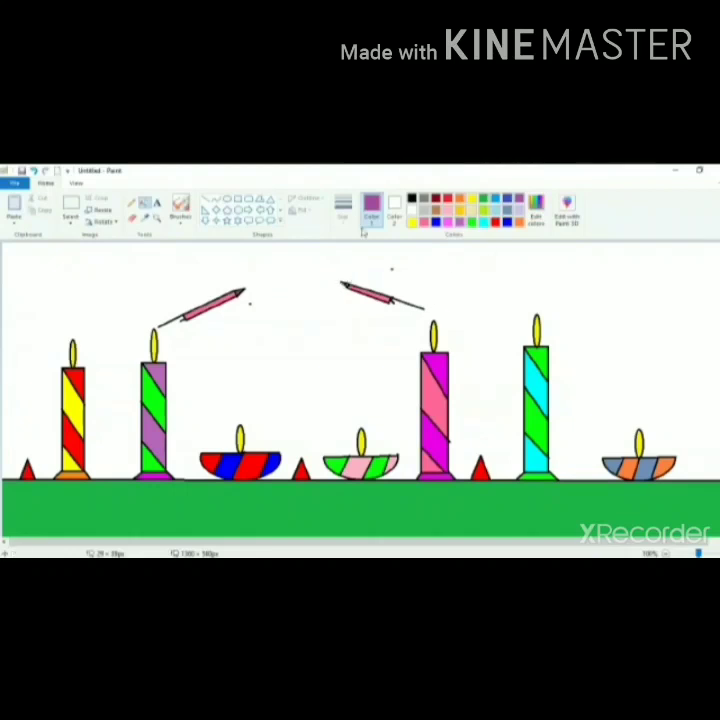
# Step: Fill the white background above the green ground with black
pyautogui.click(144, 203)
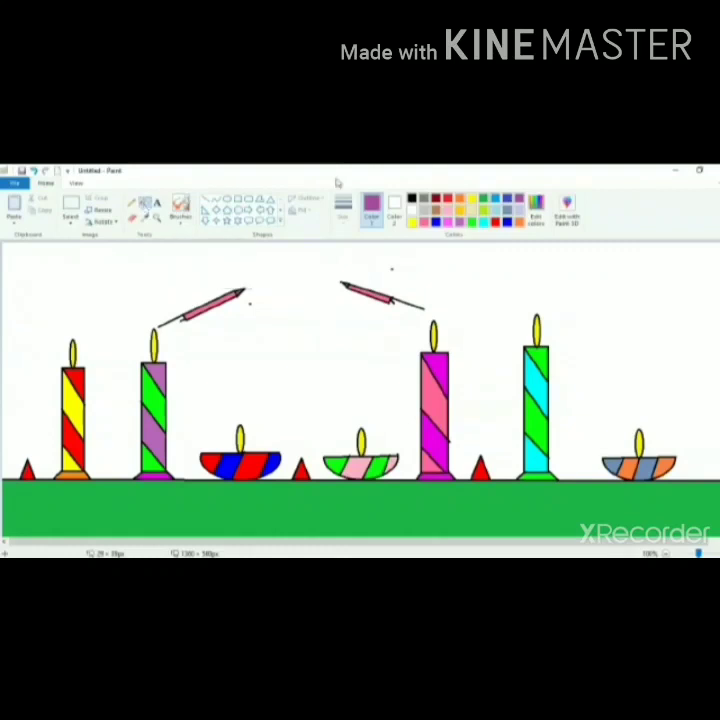
pyautogui.click(411, 198)
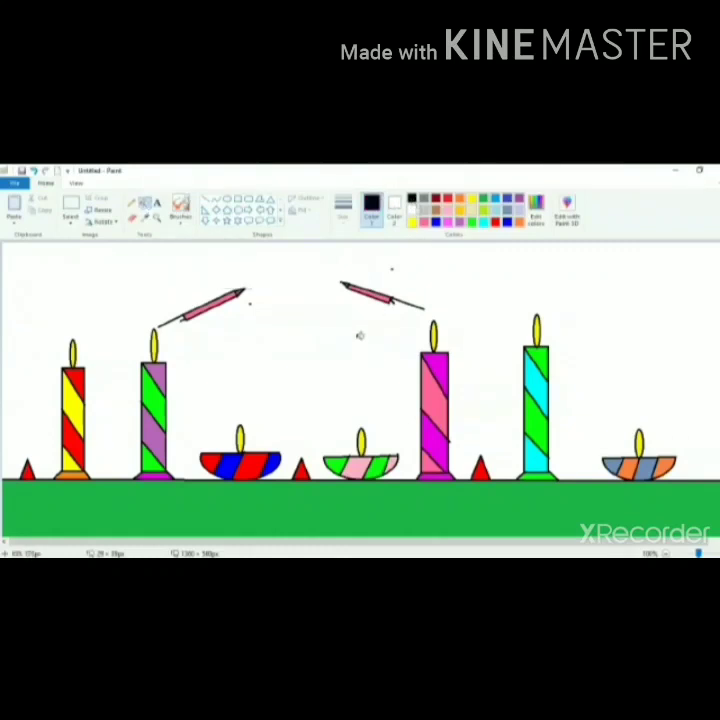
pyautogui.click(360, 336)
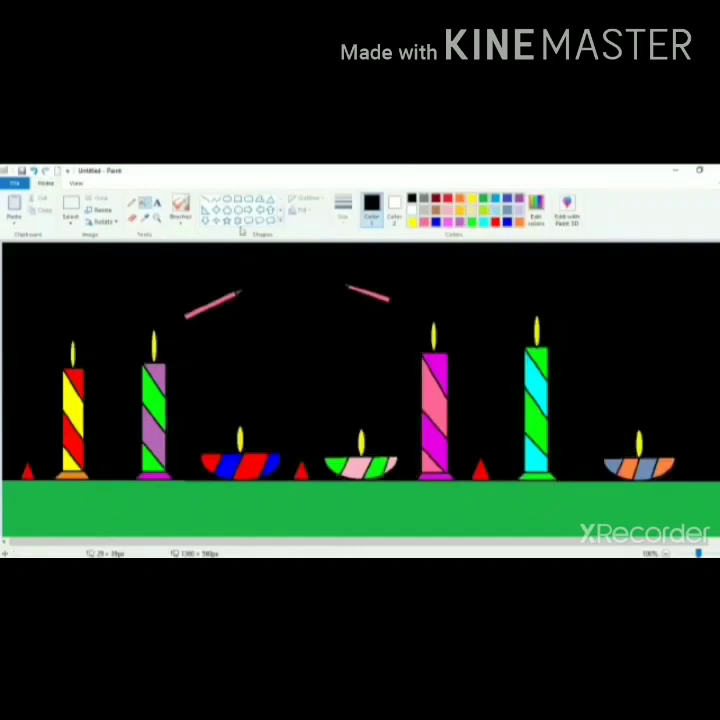
# Step: Draw a short straight pink line from the left rocket's lower end towards the second candle's flame as its stick
pyautogui.click(206, 200)
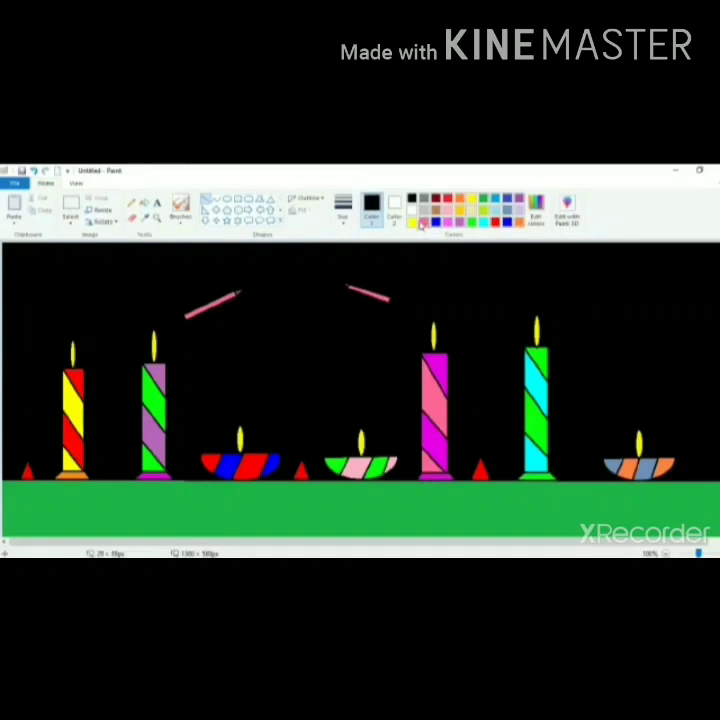
pyautogui.click(447, 211)
pyautogui.moveTo(183, 317); pyautogui.dragTo(163, 325)
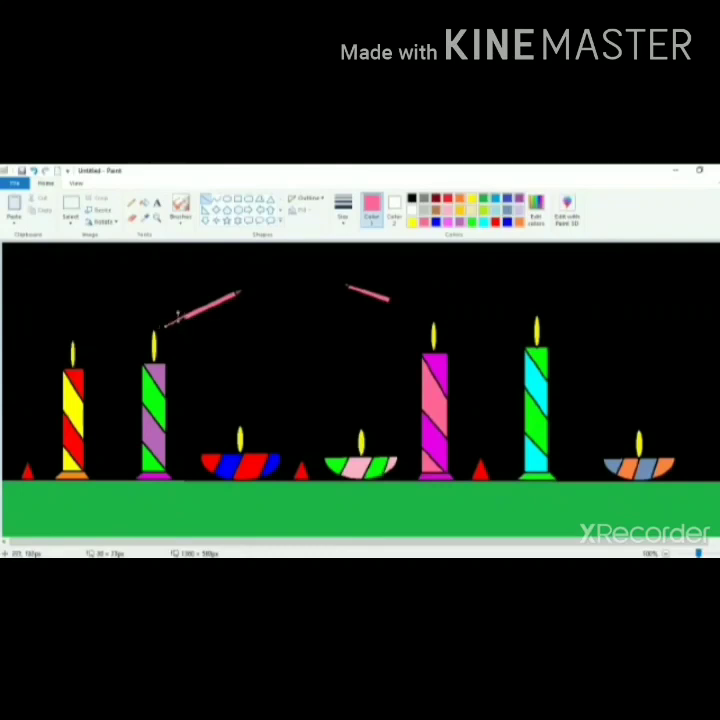
# Step: Finish both rockets by drawing pink sticks down to the second and third candles' flames and filling the rocket tips with yellow
pyautogui.moveTo(166, 327); pyautogui.dragTo(156, 329)
pyautogui.click(189, 326)
pyautogui.moveTo(391, 297); pyautogui.dragTo(423, 309)
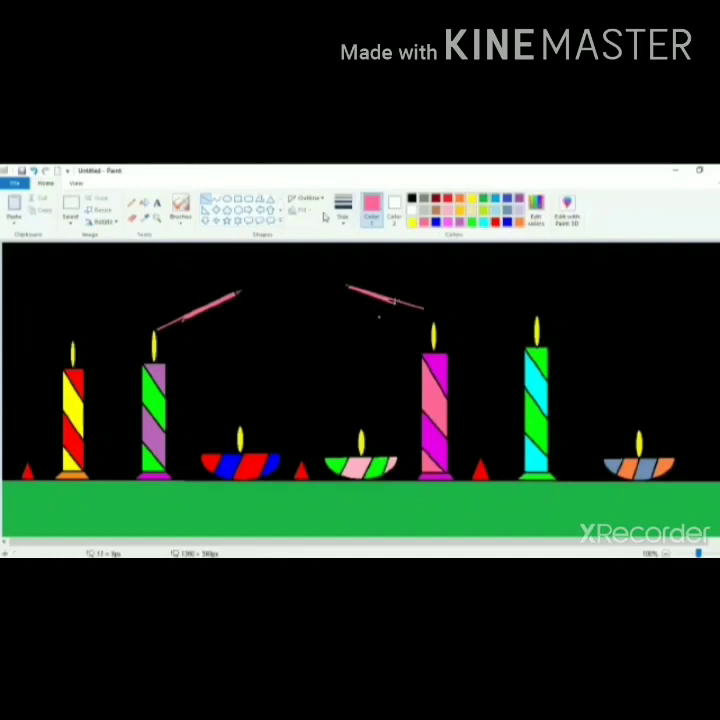
pyautogui.click(144, 203)
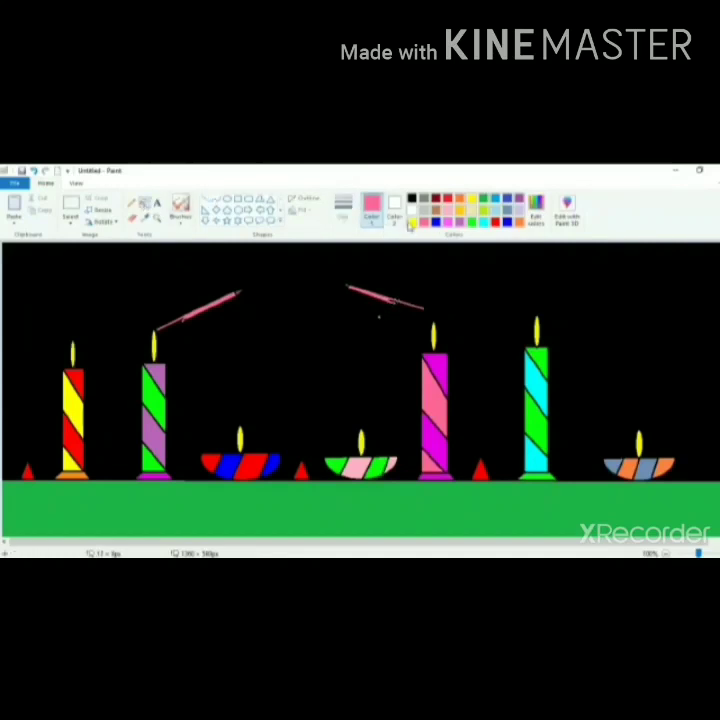
pyautogui.click(412, 223)
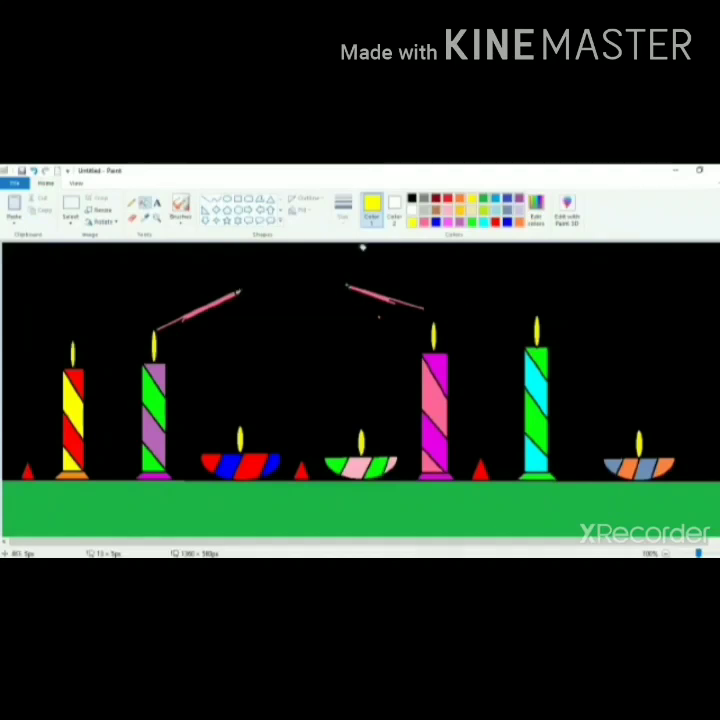
# Step: Draw short yellow and light magenta line dashes fanning upward from the red triangle between the first two bowl lamps as sparks
pyautogui.click(205, 201)
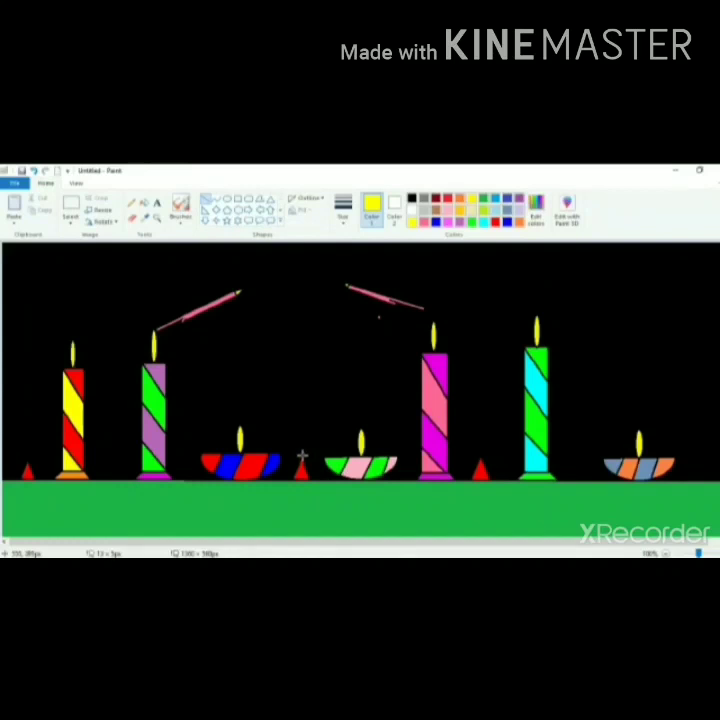
pyautogui.moveTo(302, 456)
pyautogui.mouseDown()
pyautogui.moveTo(321, 410)
pyautogui.moveTo(346, 379)
pyautogui.mouseUp()
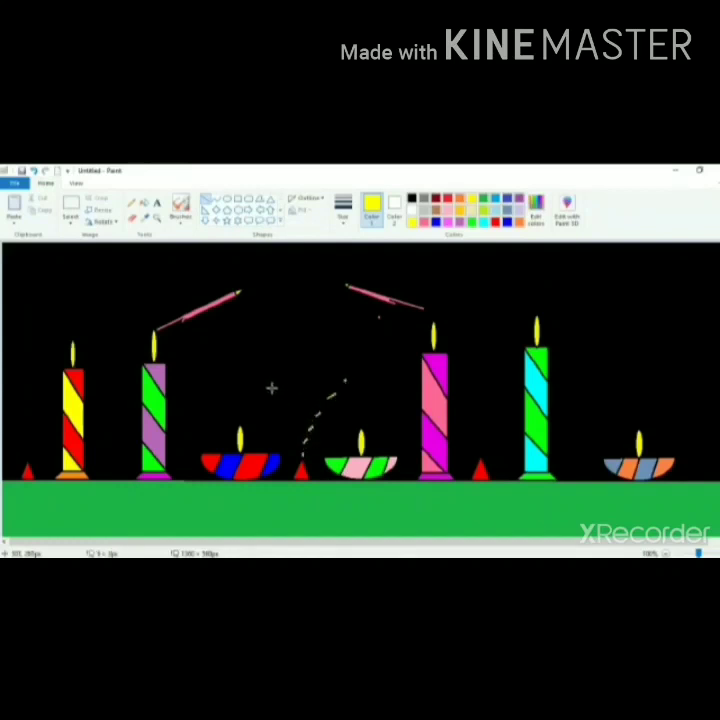
pyautogui.moveTo(273, 387); pyautogui.dragTo(298, 454)
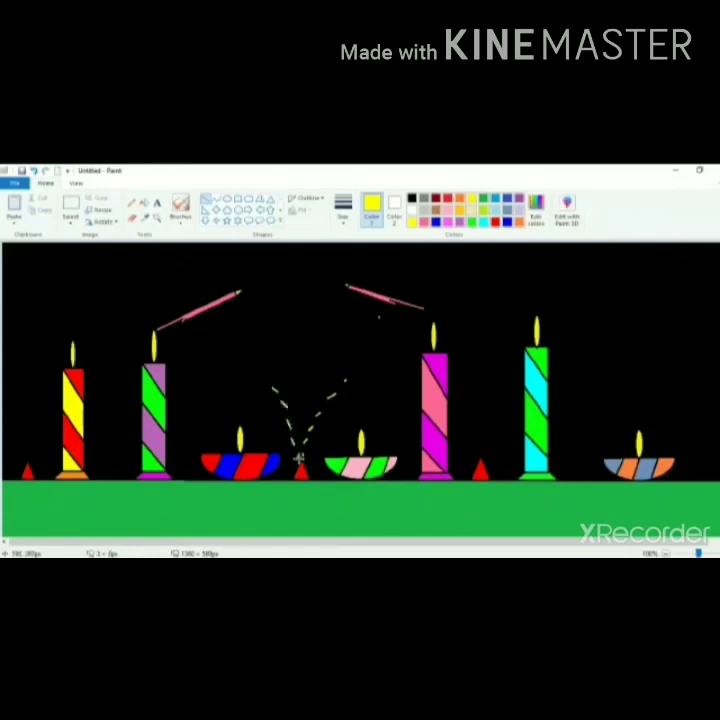
pyautogui.click(447, 222)
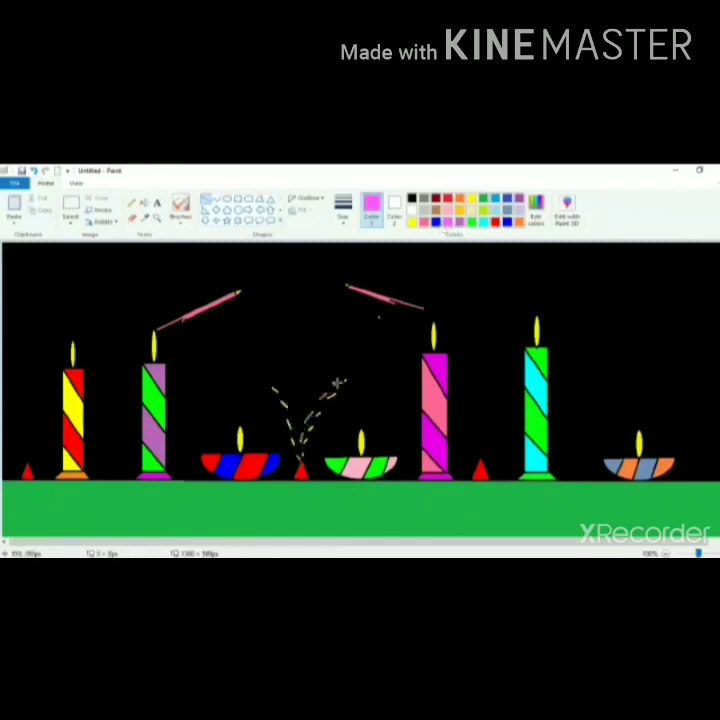
pyautogui.moveTo(337, 383); pyautogui.dragTo(342, 379)
pyautogui.moveTo(277, 378)
pyautogui.mouseDown()
pyautogui.moveTo(306, 453)
pyautogui.moveTo(316, 430)
pyautogui.mouseUp()
# Step: Add turquoise and pink dashes to the spark fountain above the triangle between the first two bowl lamps
pyautogui.click(483, 222)
pyautogui.moveTo(320, 420); pyautogui.dragTo(339, 406)
pyautogui.click(345, 394)
pyautogui.moveTo(267, 391); pyautogui.dragTo(275, 401)
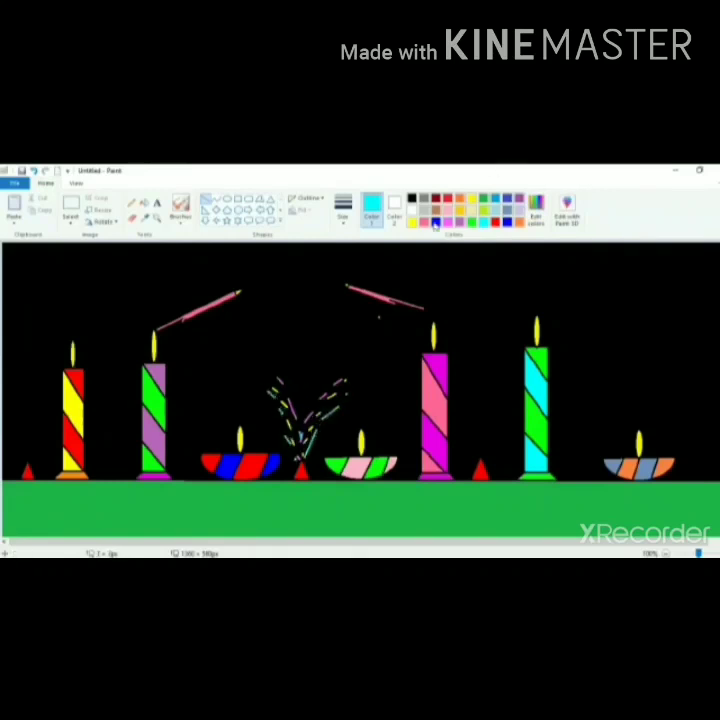
pyautogui.click(424, 223)
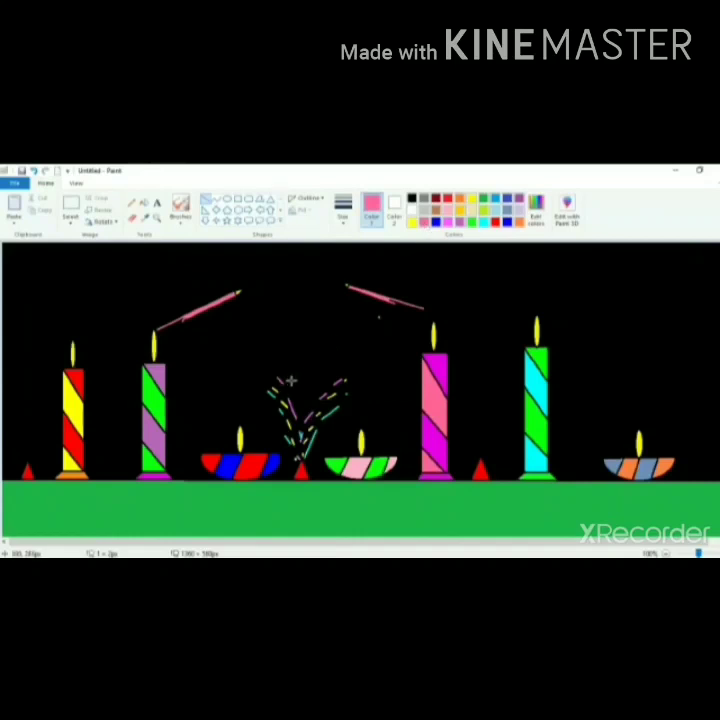
pyautogui.moveTo(297, 393)
pyautogui.mouseDown()
pyautogui.moveTo(323, 380)
pyautogui.moveTo(306, 400)
pyautogui.mouseUp()
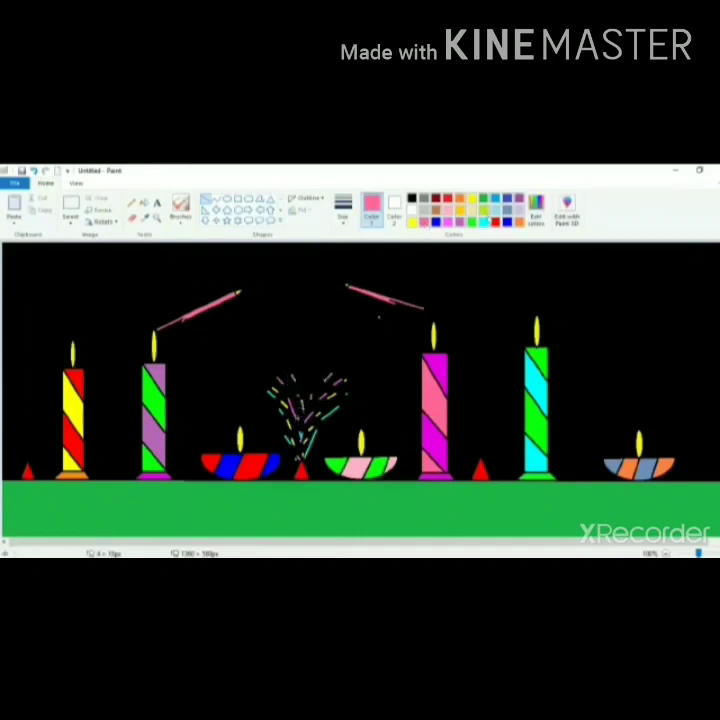
# Step: Draw short yellow line dashes spreading upward from the red triangle between the third and fourth candles
pyautogui.click(497, 224)
pyautogui.click(520, 225)
pyautogui.click(473, 200)
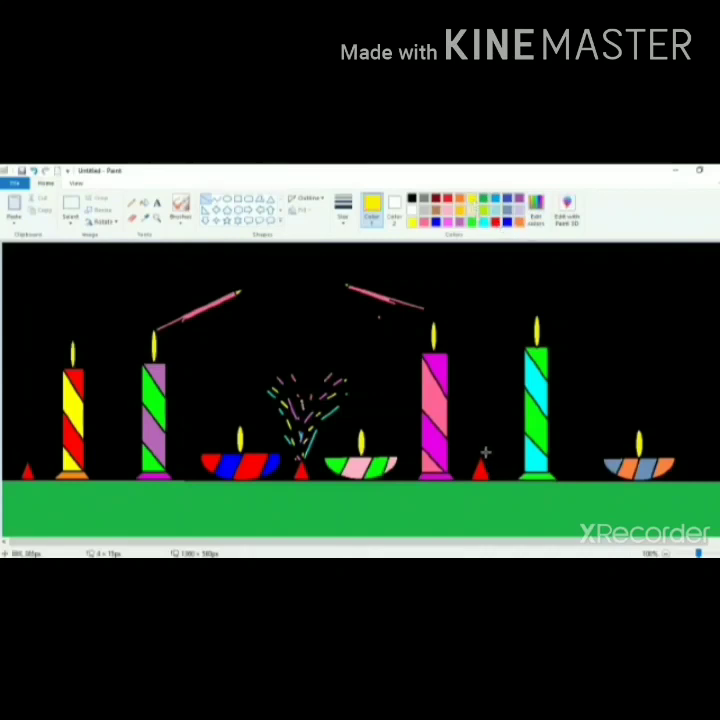
pyautogui.moveTo(481, 452)
pyautogui.mouseDown()
pyautogui.moveTo(503, 385)
pyautogui.moveTo(471, 395)
pyautogui.mouseUp()
pyautogui.moveTo(473, 409)
pyautogui.mouseDown()
pyautogui.moveTo(481, 450)
pyautogui.moveTo(483, 430)
pyautogui.moveTo(476, 455)
pyautogui.moveTo(477, 425)
pyautogui.moveTo(480, 449)
pyautogui.mouseUp()
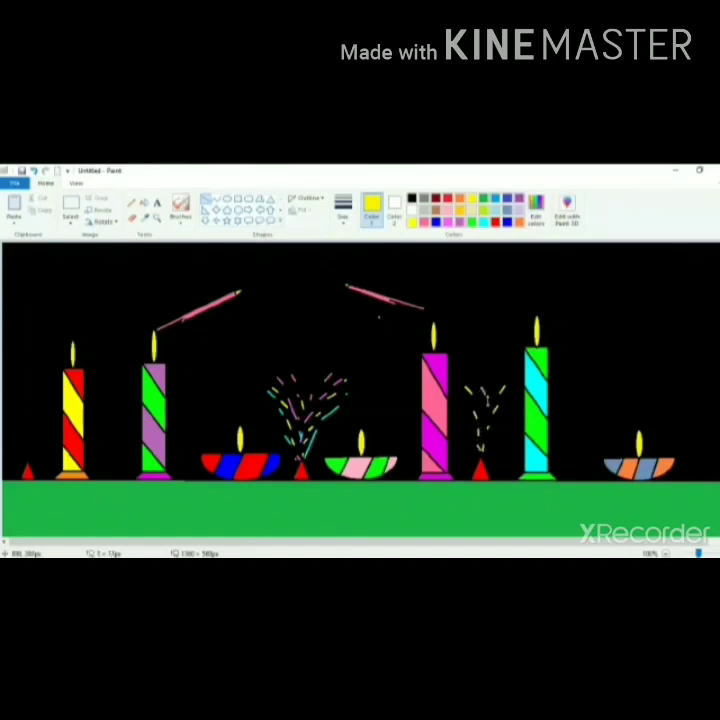
# Step: Add green and pink dashes to the sparks above the triangle between the third and fourth candles
pyautogui.click(483, 199)
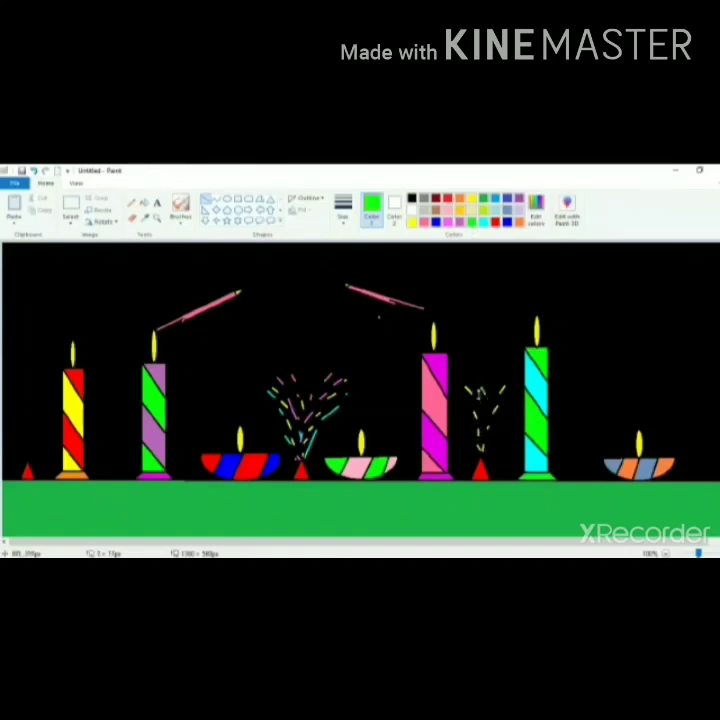
pyautogui.moveTo(479, 399); pyautogui.dragTo(482, 410)
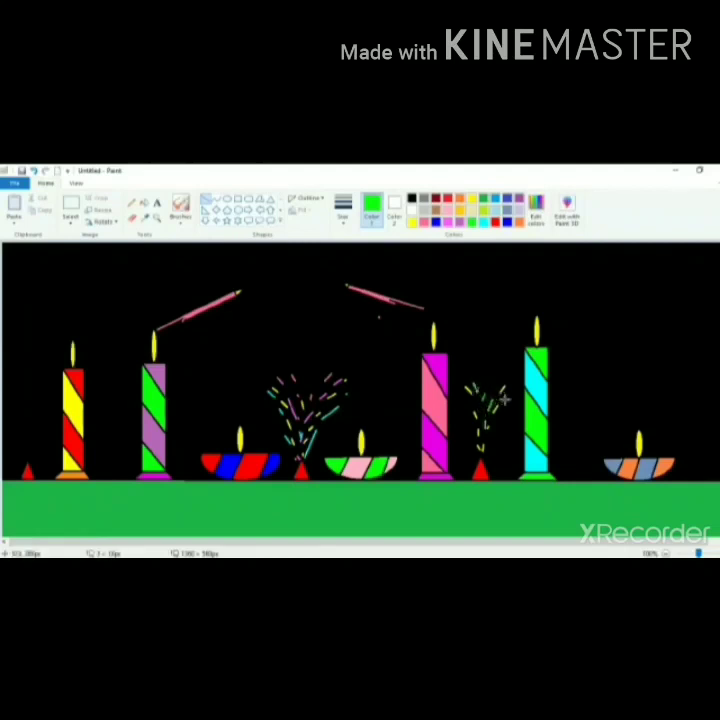
pyautogui.moveTo(503, 403); pyautogui.dragTo(490, 436)
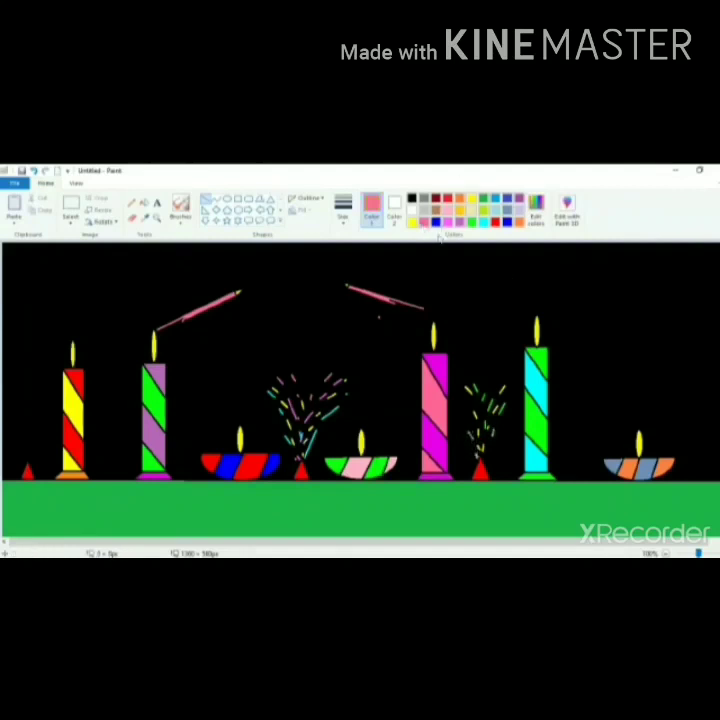
pyautogui.moveTo(460, 402)
pyautogui.mouseDown()
pyautogui.moveTo(474, 436)
pyautogui.moveTo(491, 413)
pyautogui.moveTo(487, 451)
pyautogui.mouseUp()
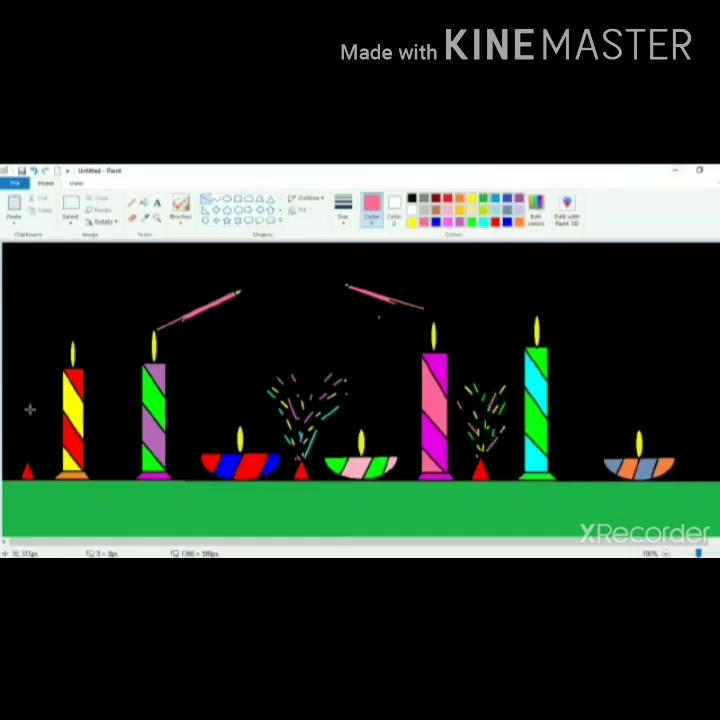
# Step: Draw a spark fountain of pink, yellow and turquoise dashes above the red triangle beside the first candle
pyautogui.moveTo(21, 451)
pyautogui.mouseDown()
pyautogui.moveTo(20, 426)
pyautogui.moveTo(33, 448)
pyautogui.moveTo(35, 414)
pyautogui.mouseUp()
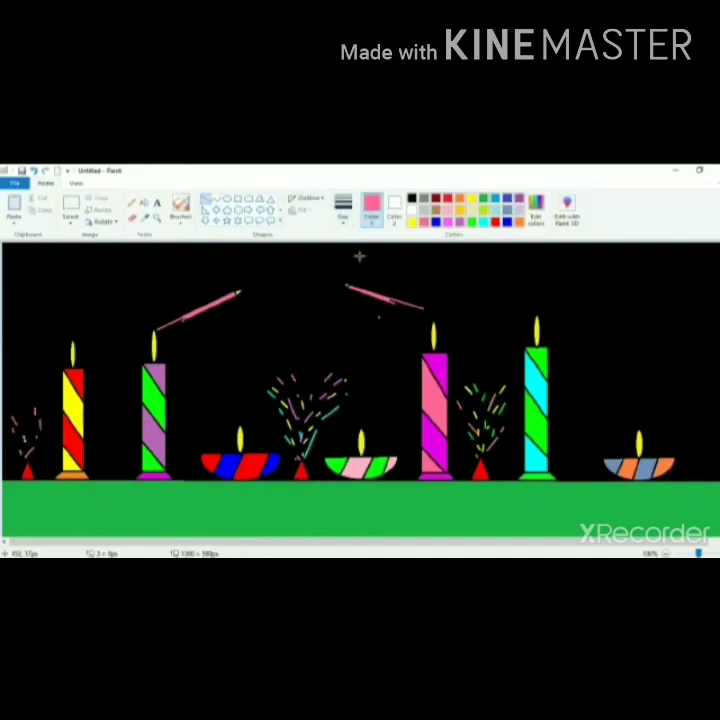
pyautogui.click(471, 197)
pyautogui.moveTo(32, 424)
pyautogui.mouseDown()
pyautogui.moveTo(20, 441)
pyautogui.moveTo(34, 454)
pyautogui.moveTo(25, 463)
pyautogui.moveTo(29, 434)
pyautogui.mouseUp()
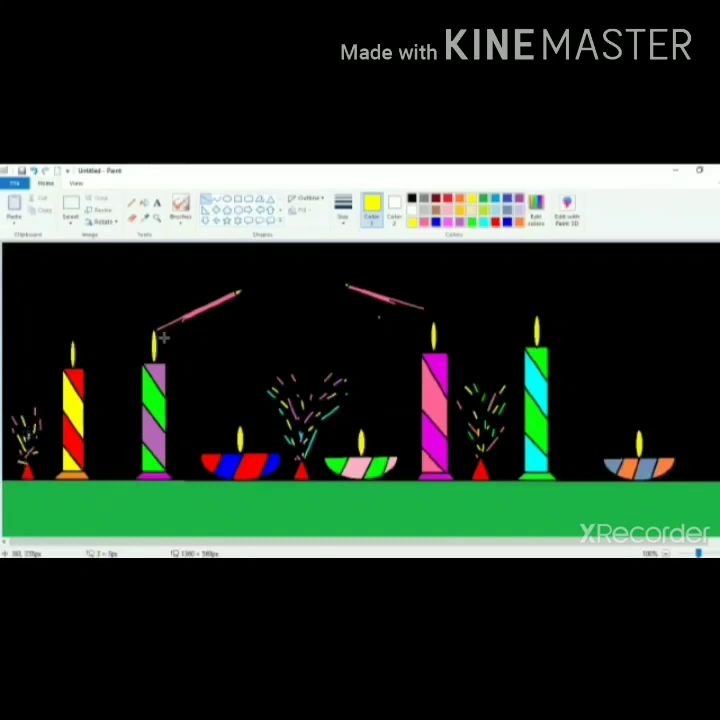
pyautogui.click(483, 224)
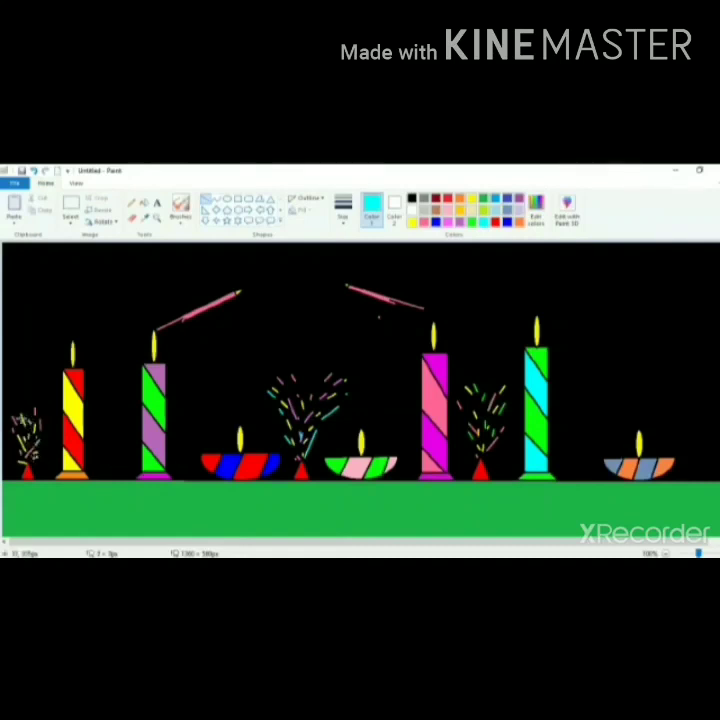
pyautogui.moveTo(38, 405); pyautogui.dragTo(35, 414)
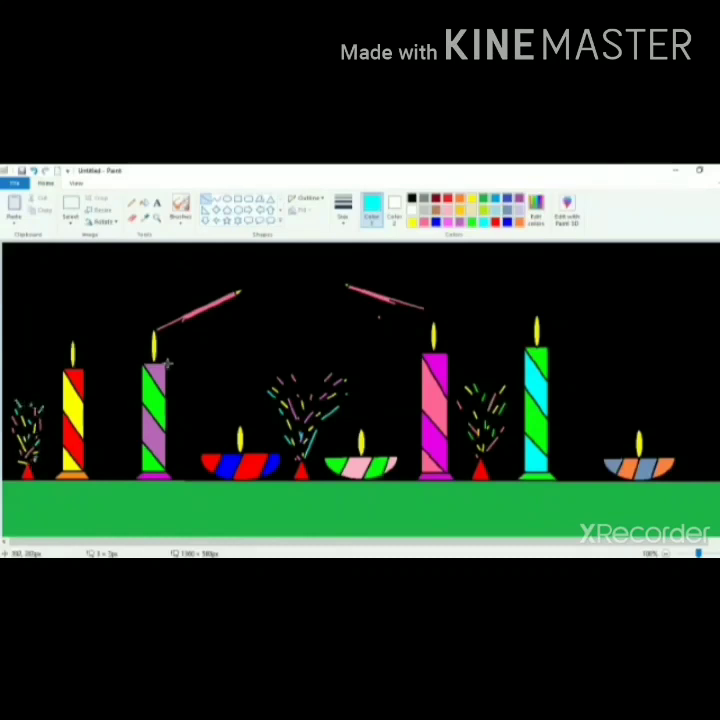
# Step: Spray scattered turquoise, yellow, green, pink and blue specks across the black sky with the Airbrush
pyautogui.click(180, 210)
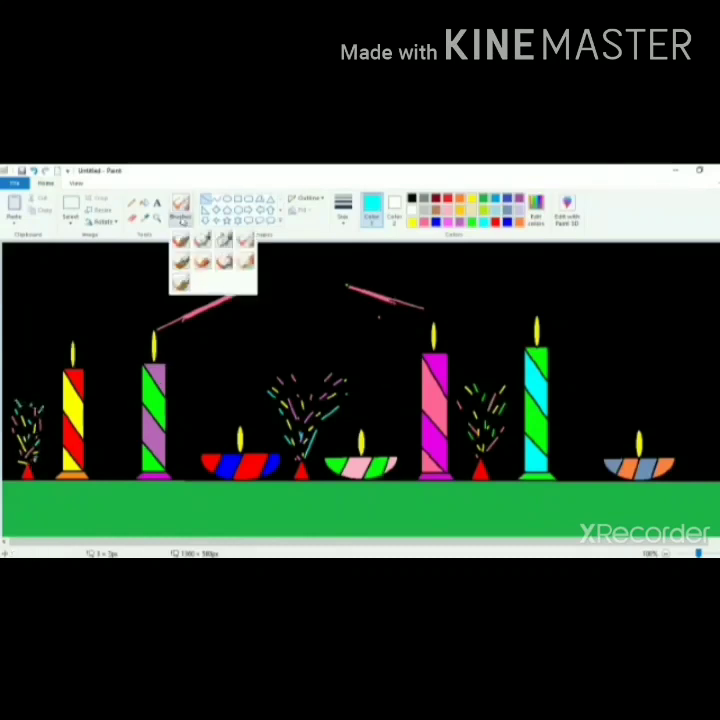
pyautogui.click(244, 240)
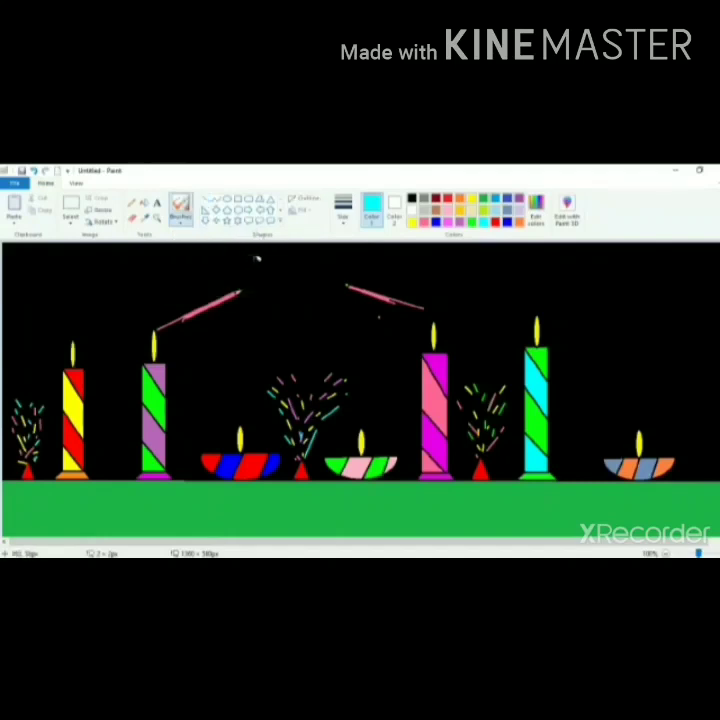
pyautogui.moveTo(253, 257)
pyautogui.mouseDown()
pyautogui.moveTo(335, 254)
pyautogui.moveTo(461, 280)
pyautogui.mouseUp()
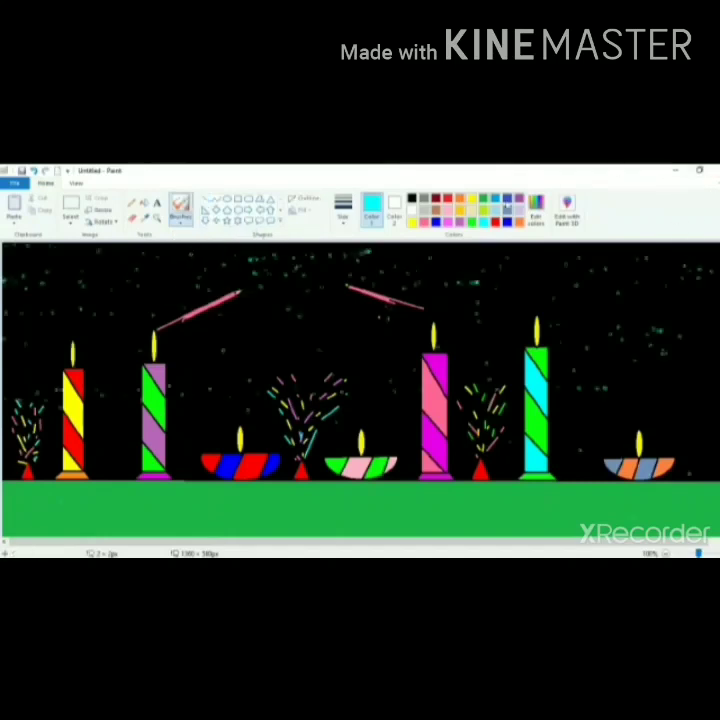
pyautogui.click(411, 223)
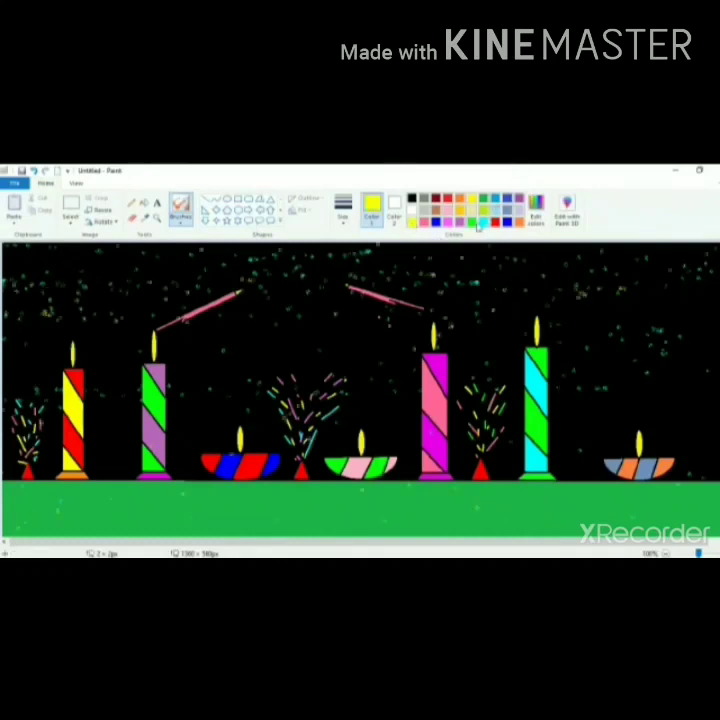
pyautogui.click(477, 222)
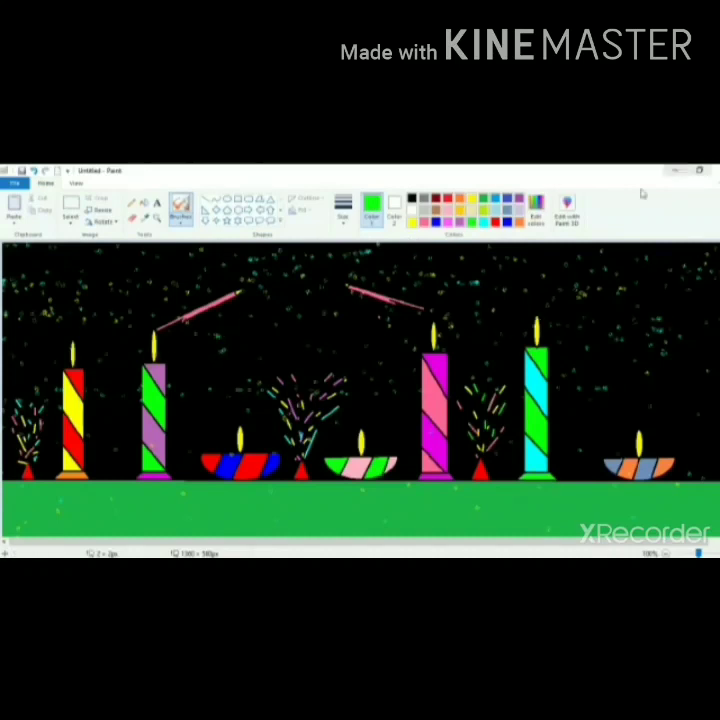
pyautogui.click(430, 223)
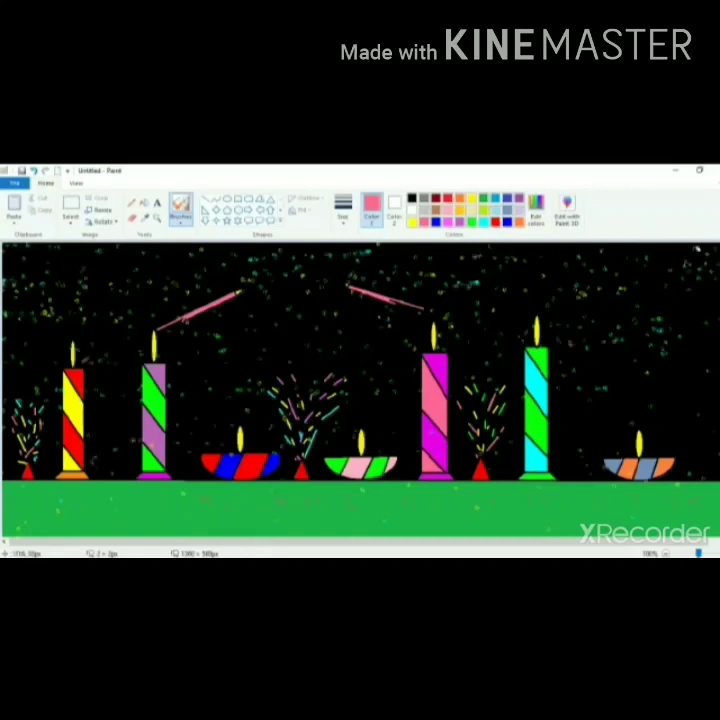
pyautogui.click(508, 222)
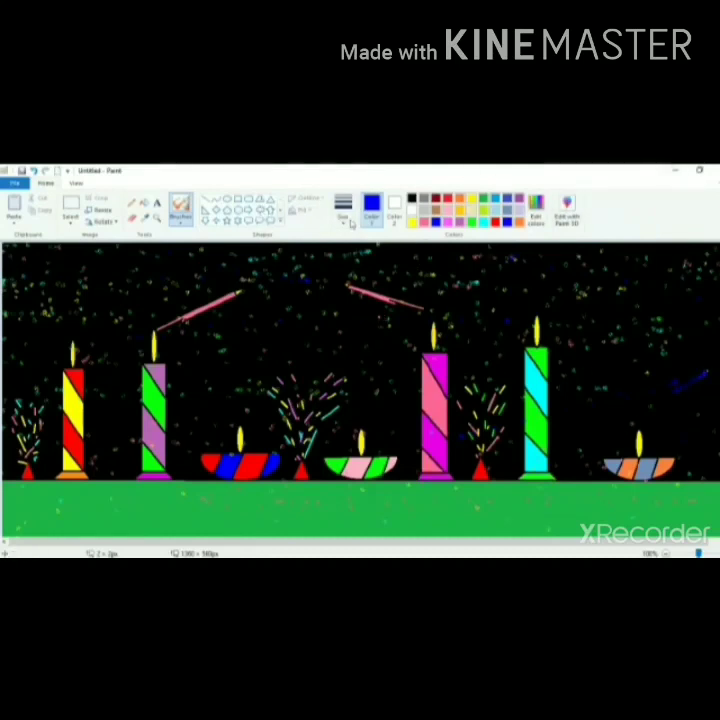
# Step: Fill the right rocket's body with yellow and choose orange as the fill colour for the left rocket
pyautogui.click(146, 204)
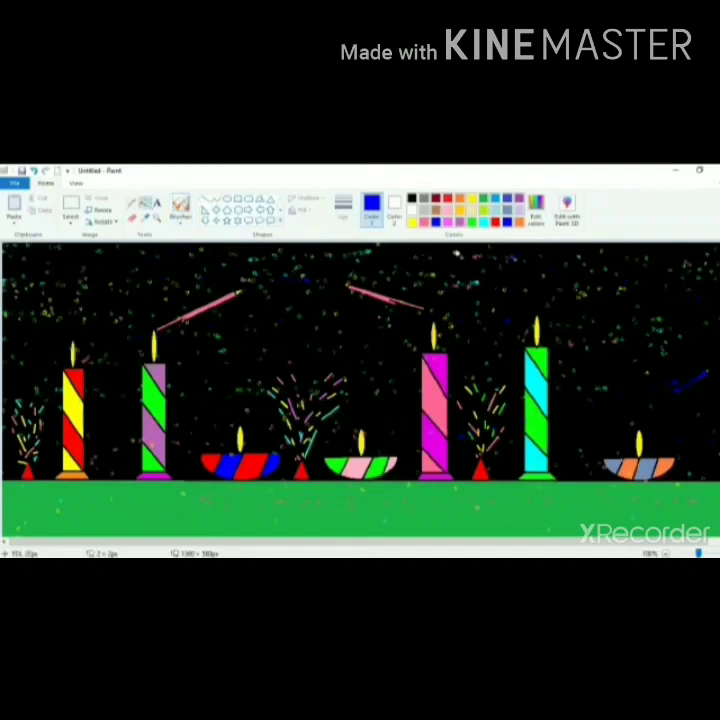
pyautogui.click(413, 223)
pyautogui.click(375, 296)
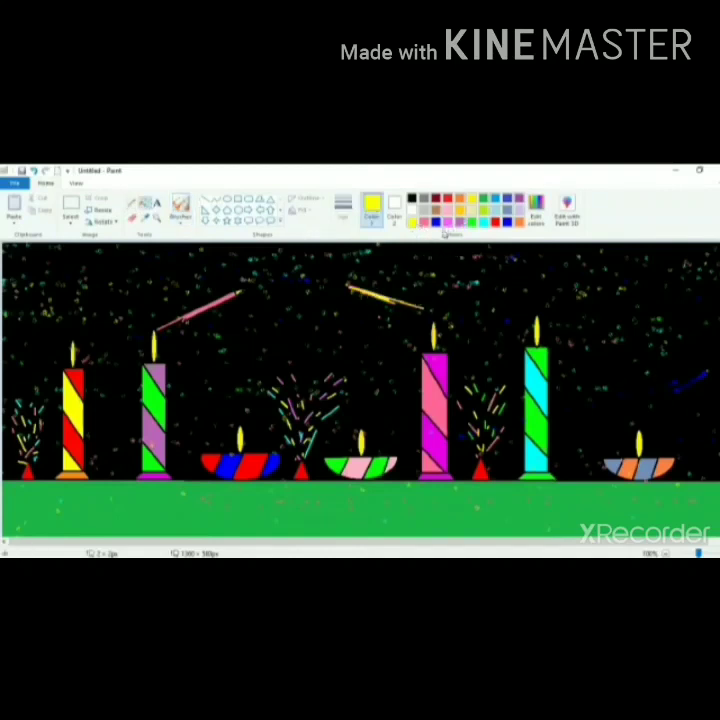
pyautogui.click(461, 198)
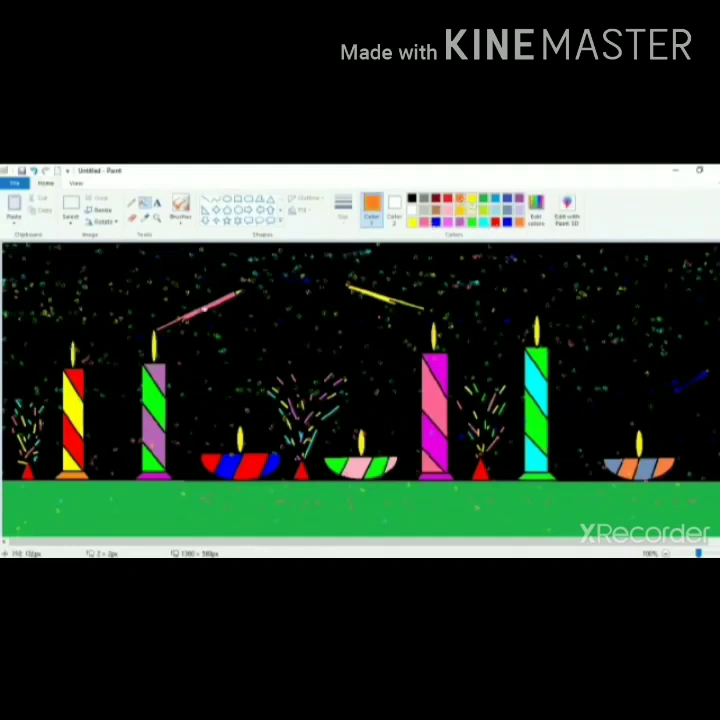